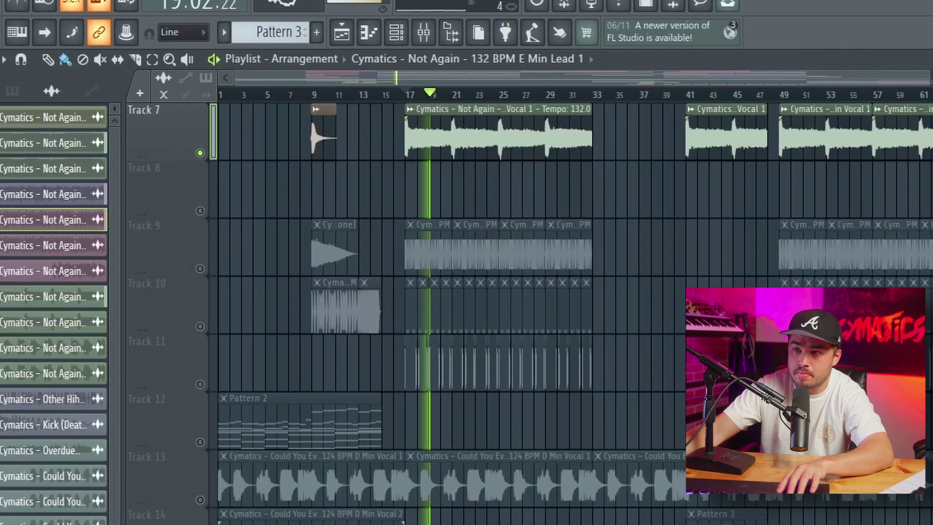
Step: Stop playback, preview the "Could You Ever - 124 BPM D Min" loop, and audition its Vocal 1 stem from the Loop Stems & MIDI folder
key("space")
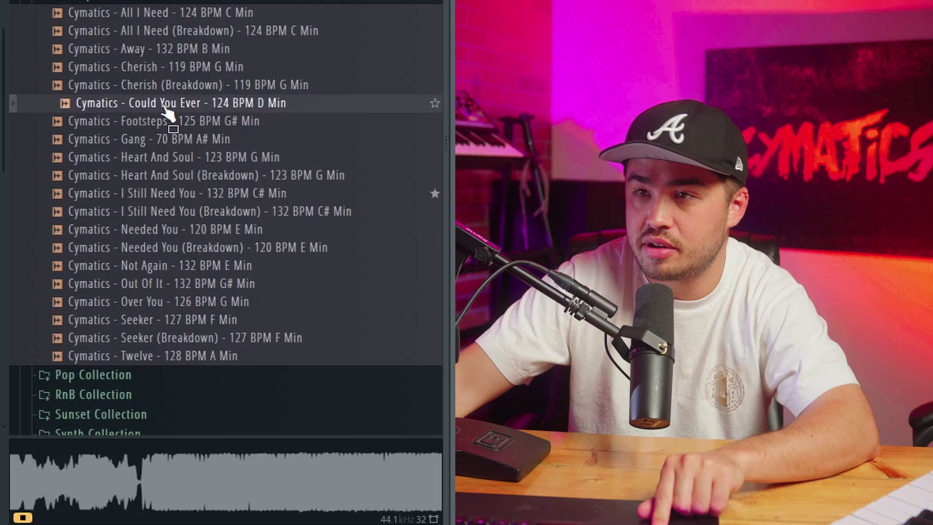
left_click_drag(167, 108, 164, 109)
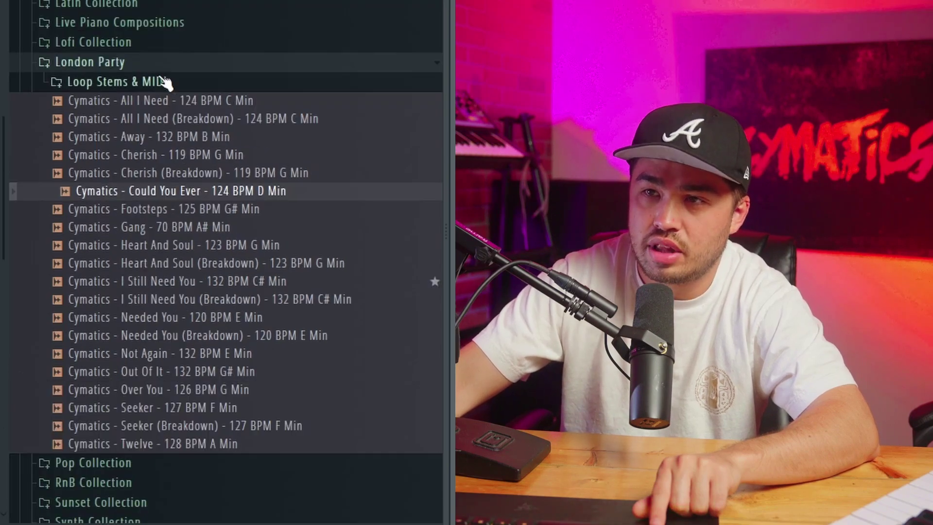
left_click(190, 82)
left_click(216, 200)
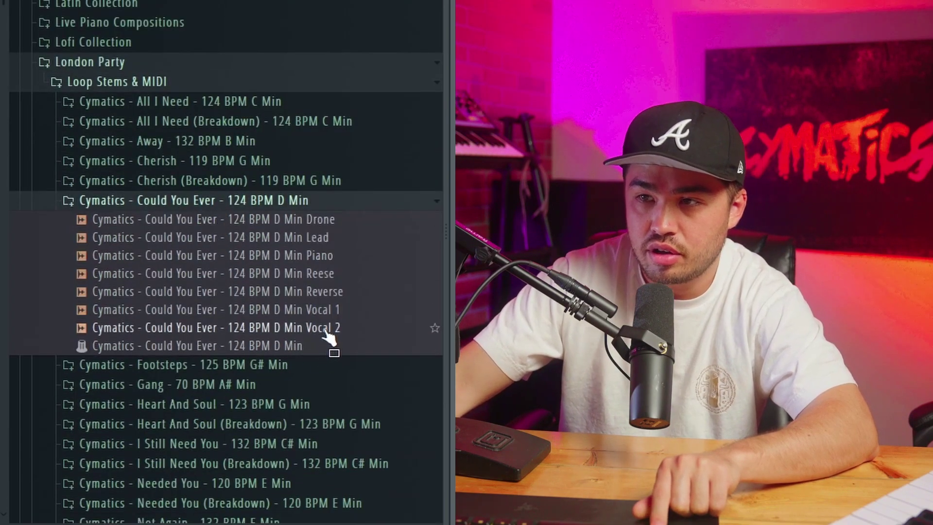
left_click(320, 313)
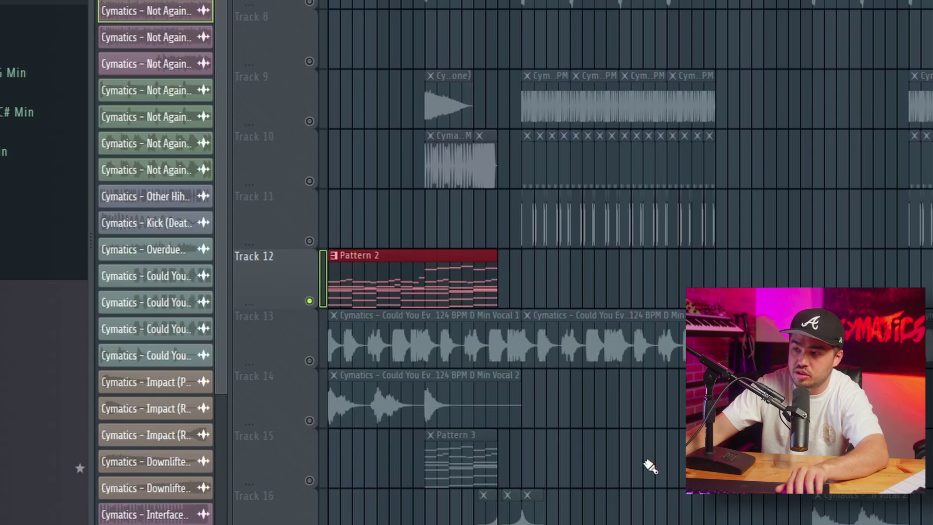
Step: Open Pattern 2 from Track 12 in the piano roll and play back its chord and melody notes
scroll(314, 398, "up", 5)
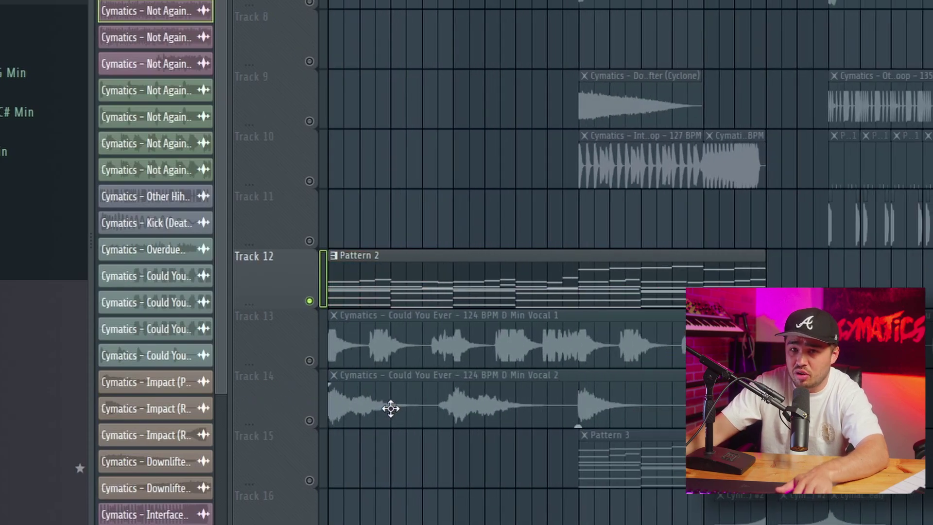
left_click(398, 278)
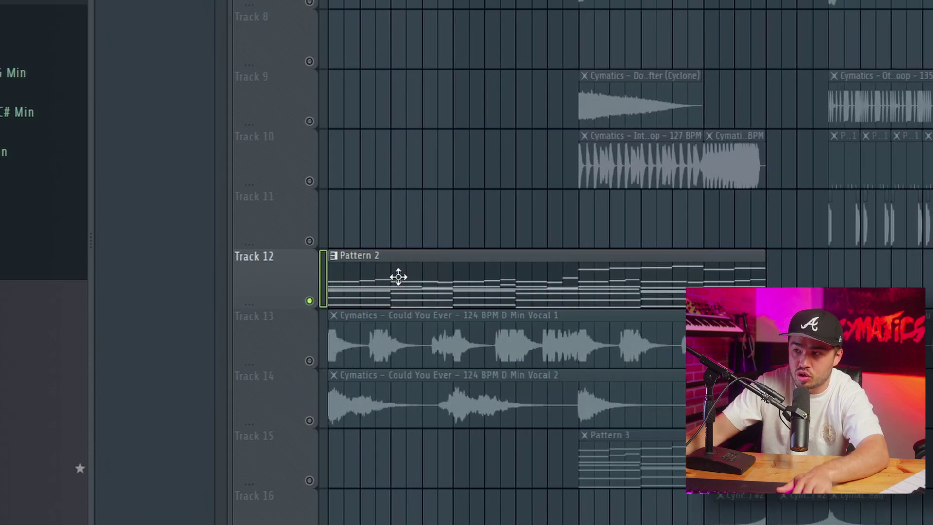
double_click(441, 294)
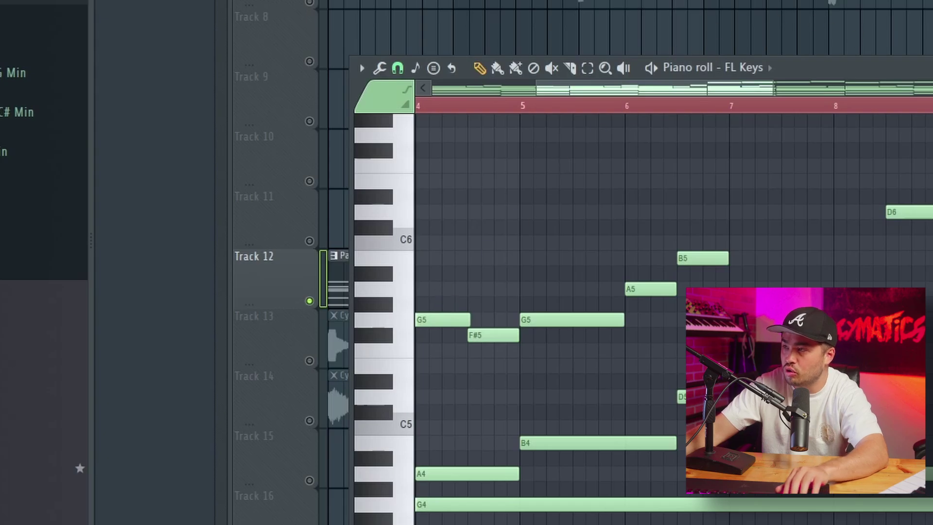
key("Return")
scroll(892, 279, "down", 5)
scroll(814, 267, "down", 3)
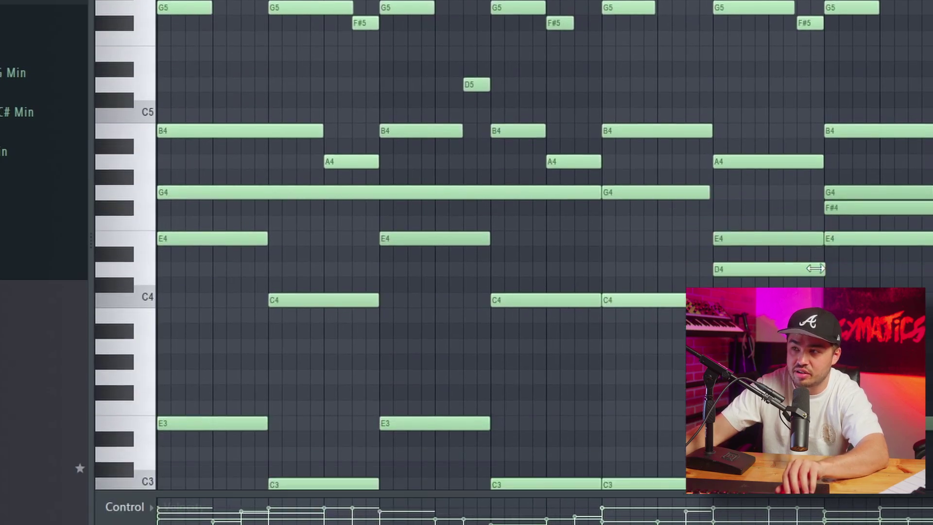
key("space")
scroll(486, 243, "up", 4)
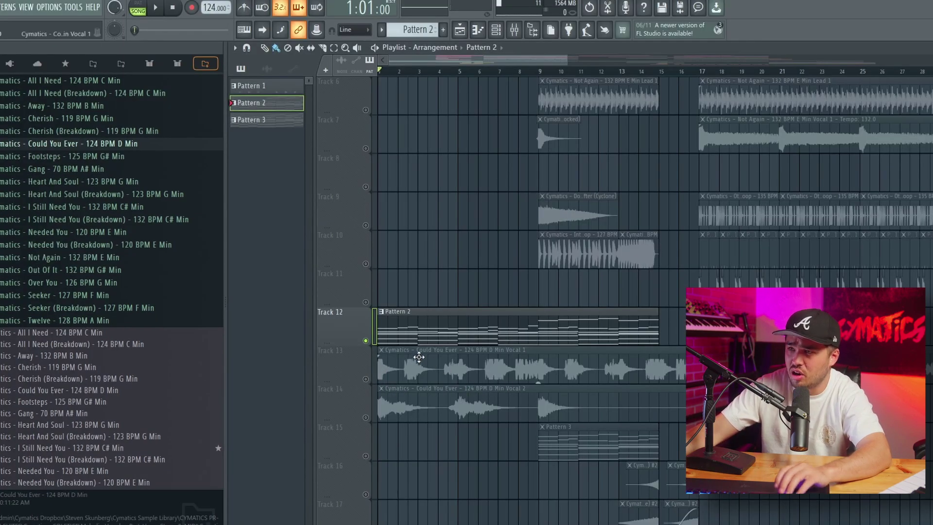
Step: Solo Track 14 to hear the "Could You Ever" Vocal 2 clip, and restore all tracks
scroll(659, 94, "up", 5)
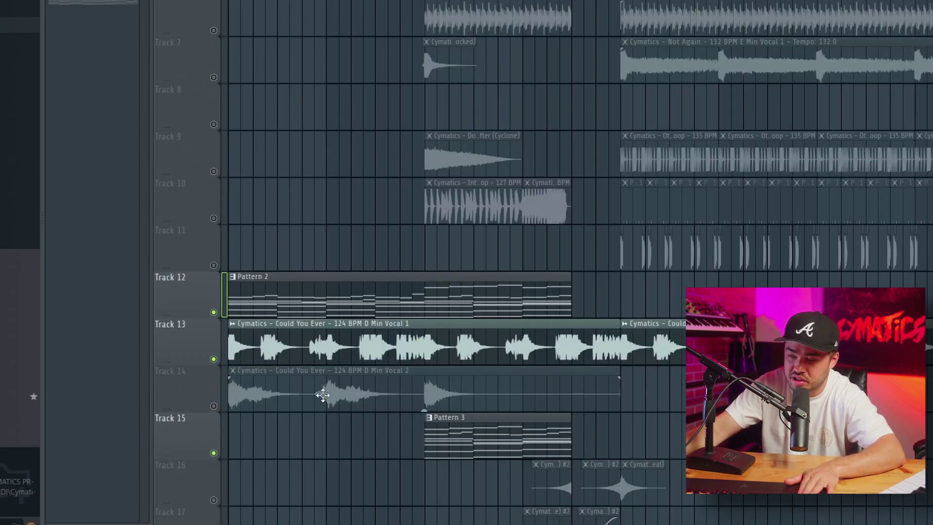
scroll(324, 413, "up", 2)
scroll(330, 422, "up", 1)
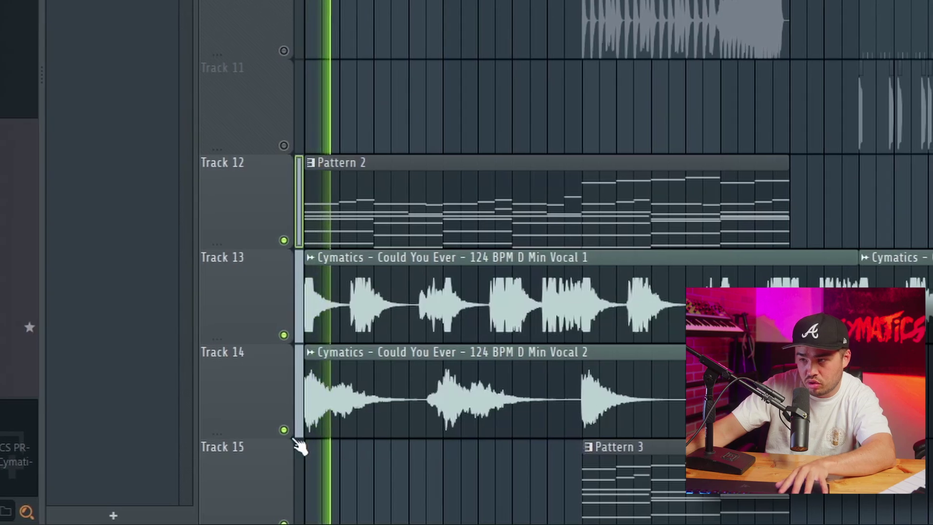
right_click(284, 430)
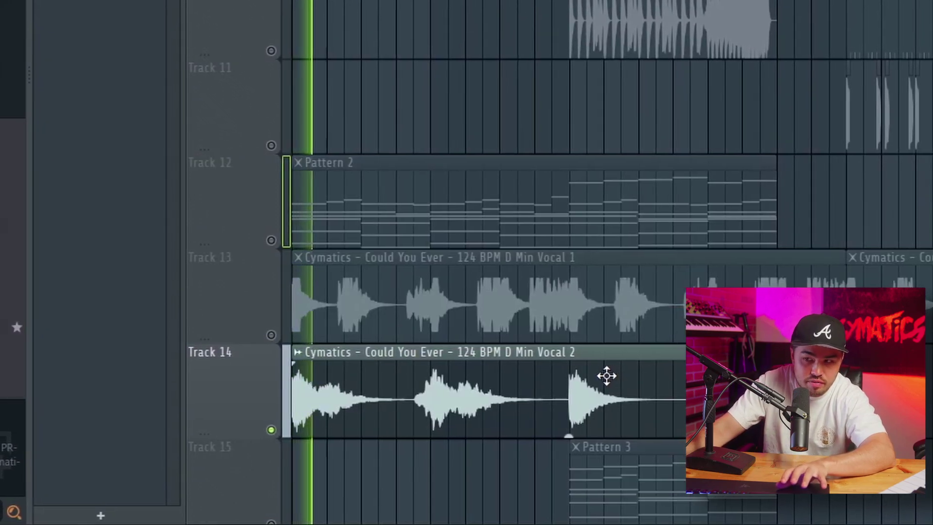
right_click(265, 429)
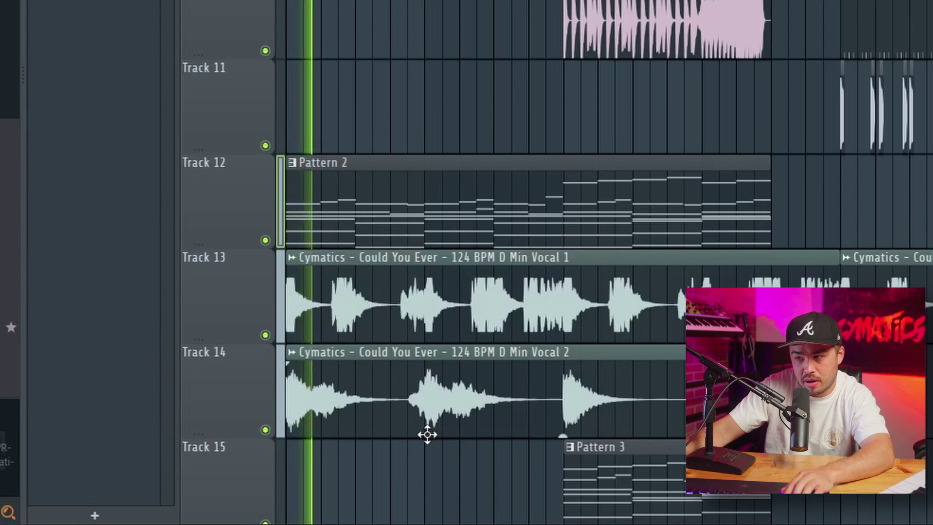
scroll(412, 480, "down", 4)
scroll(410, 461, "up", 4)
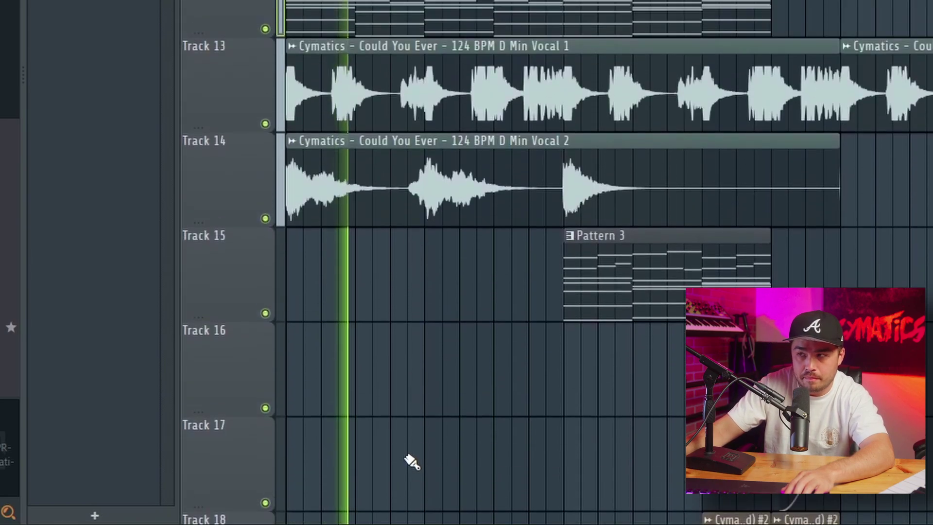
scroll(413, 459, "down", 1)
scroll(416, 456, "down", 5)
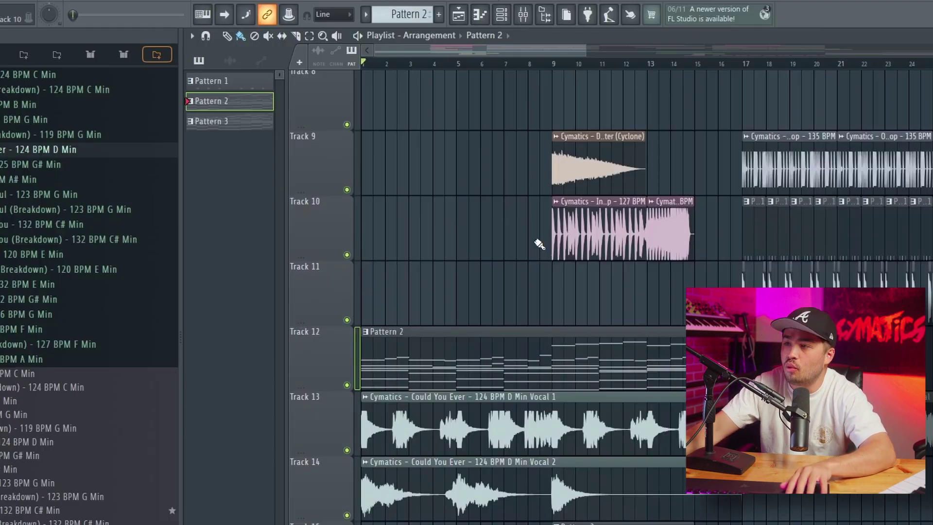
Step: Solo Track 12 and examine Pattern 2's notes in the piano roll during playback, returning to the playlist
double_click(516, 365)
scroll(549, 314, "up", 4)
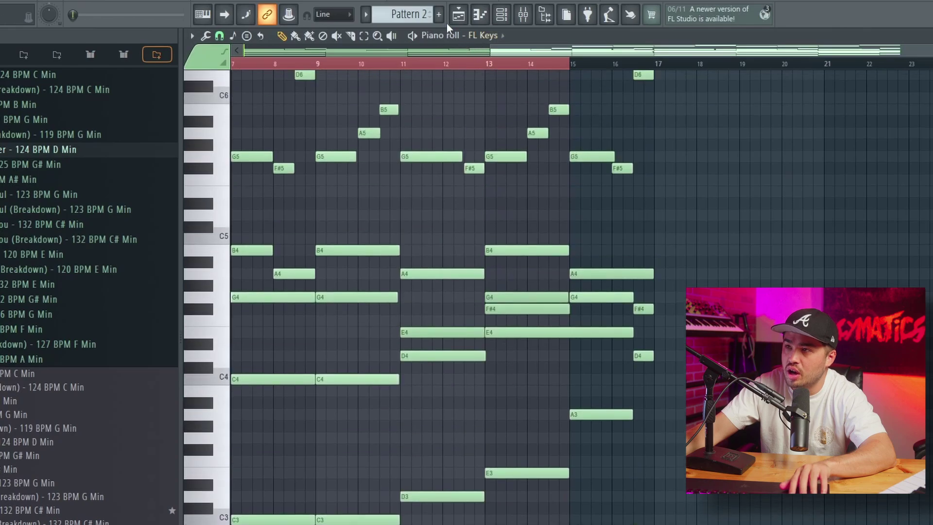
key("F7")
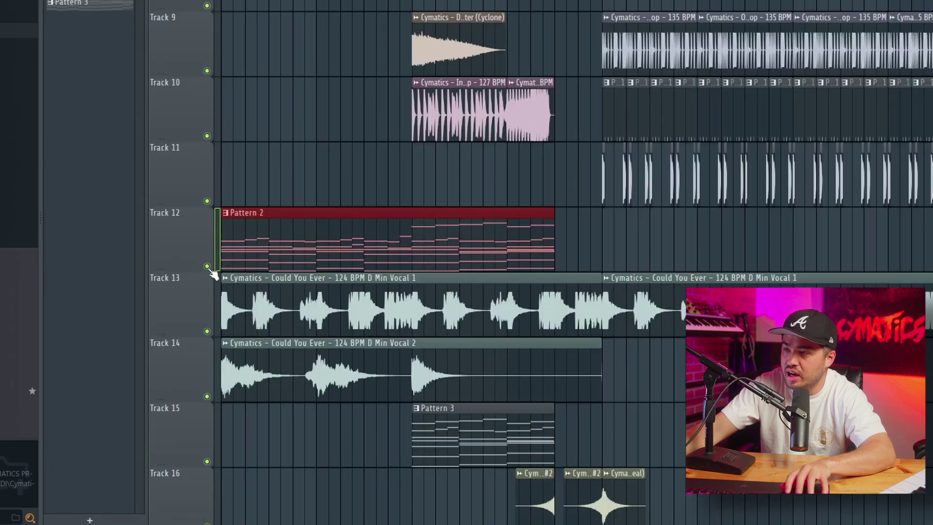
left_click(208, 267, "ctrl")
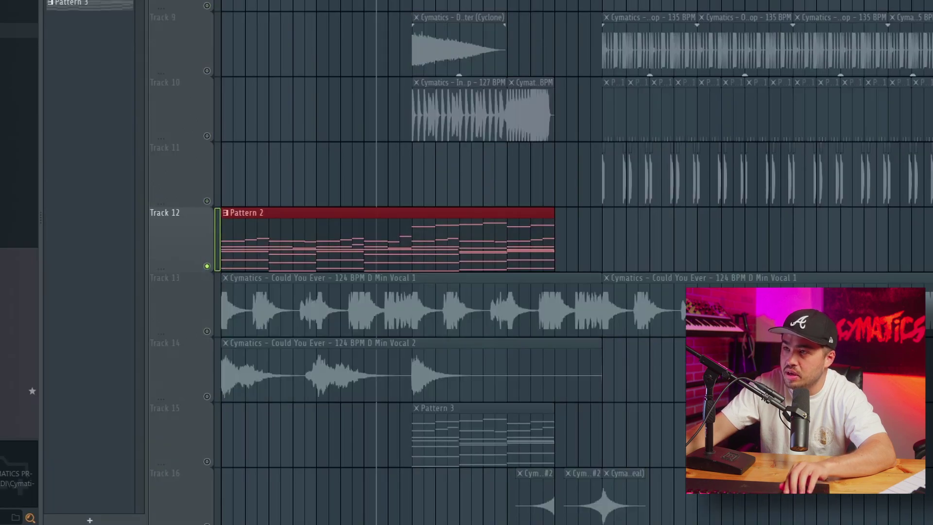
double_click(440, 225)
scroll(381, 210, "up", 4)
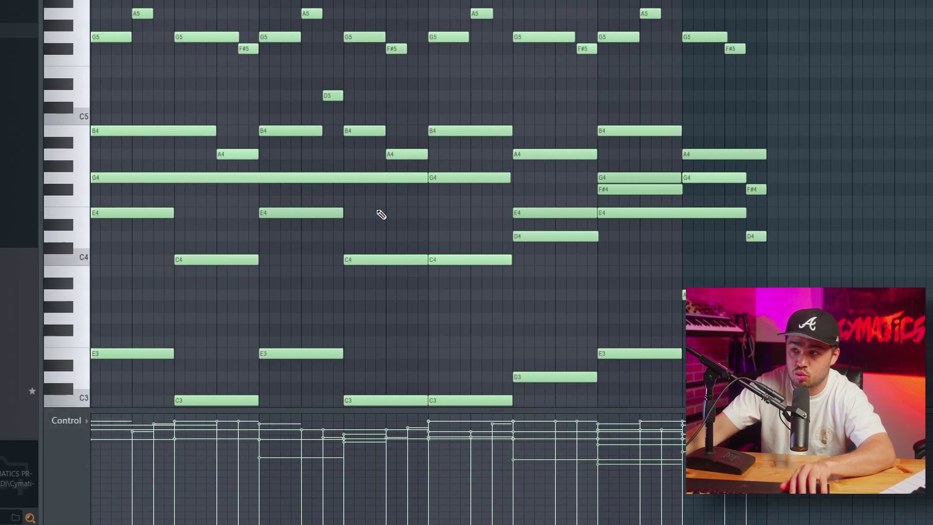
scroll(617, 251, "up", 5)
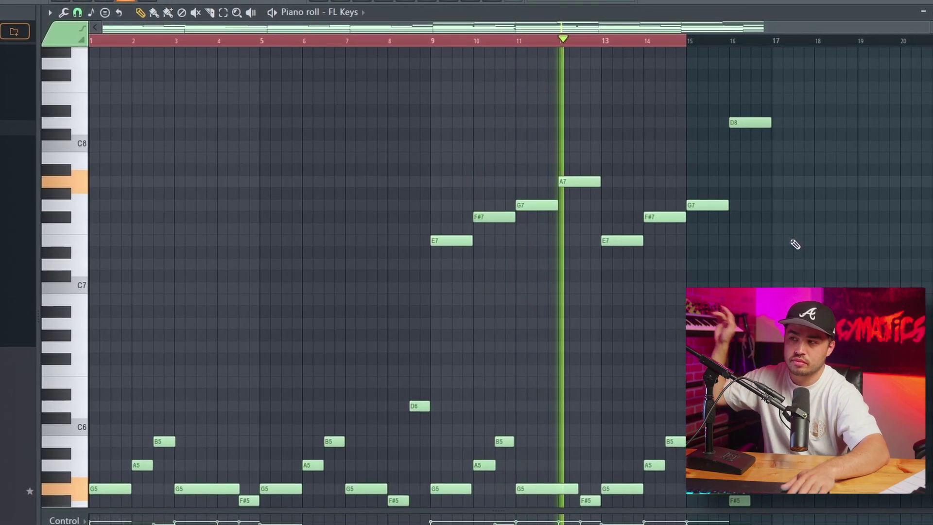
left_click(165, 9)
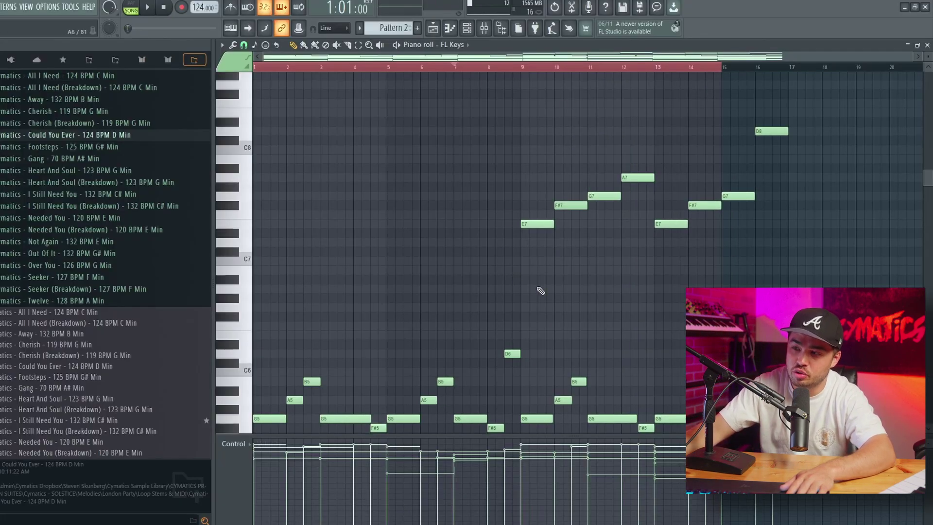
scroll(544, 289, "down", 5)
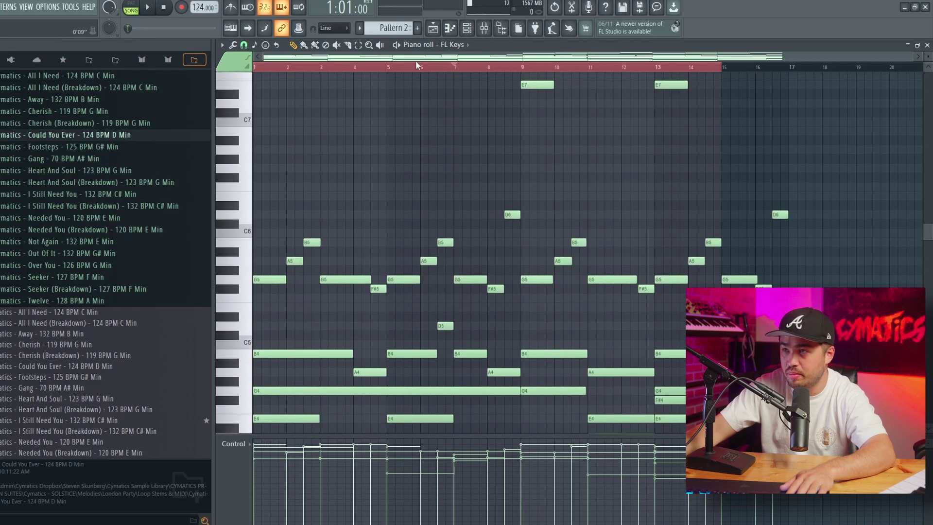
left_click(433, 27)
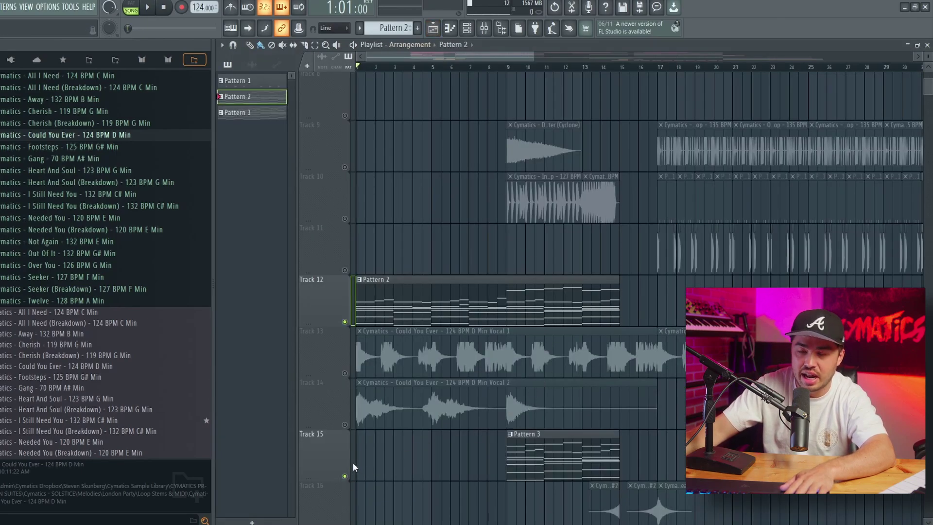
Step: Inspect Pattern 3 on Track 15 and its FLEX All Strings Sustain instrument, and return to the playlist
double_click(558, 457)
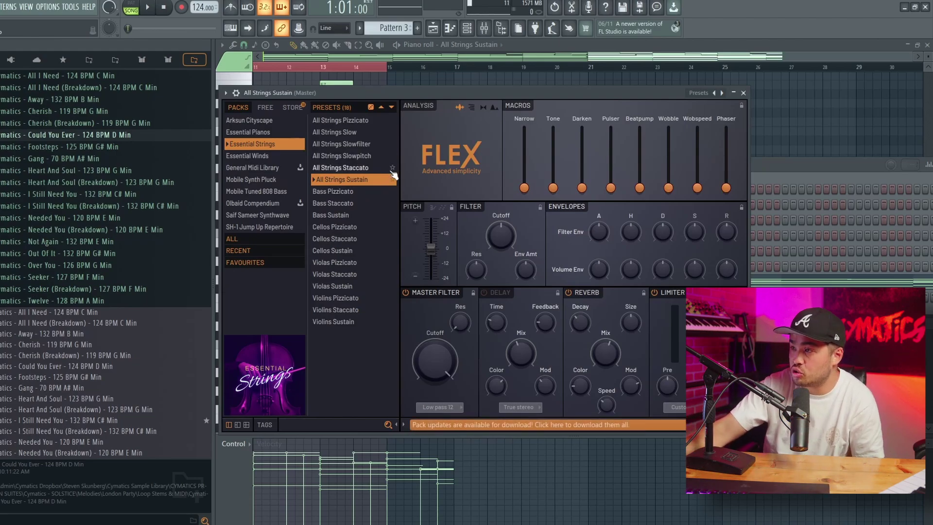
left_click(771, 164)
left_click(433, 28)
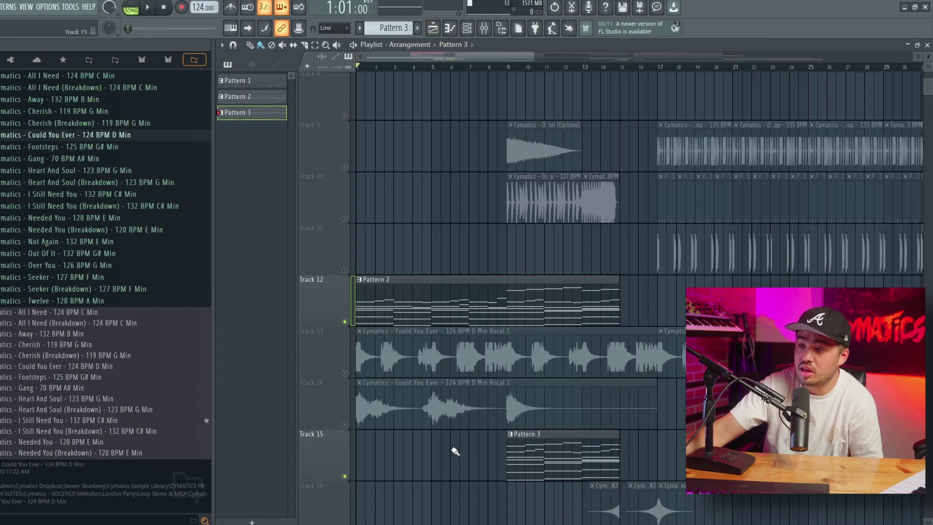
Step: Unmute the vocal Tracks 13 and 14 and play the arrangement from bar 7
left_click_drag(497, 71, 488, 67)
left_click(344, 373)
left_click(344, 425)
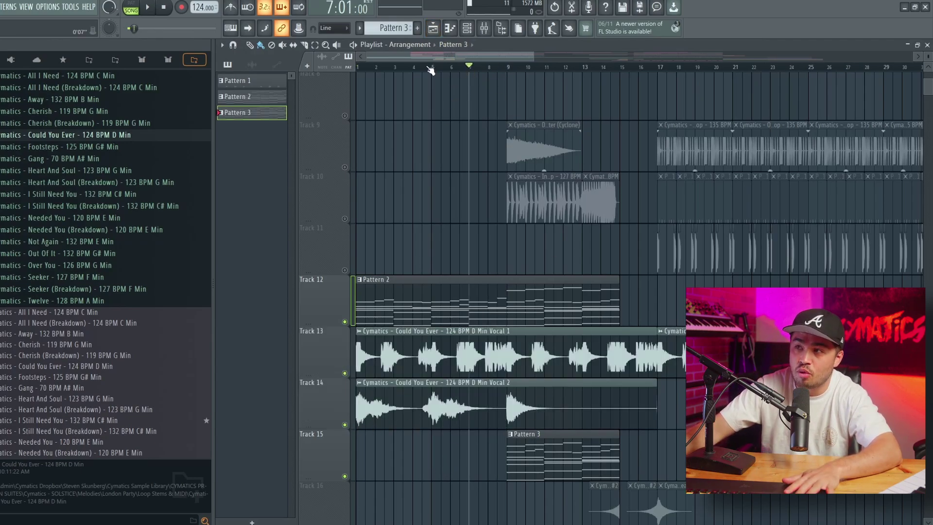
key("space")
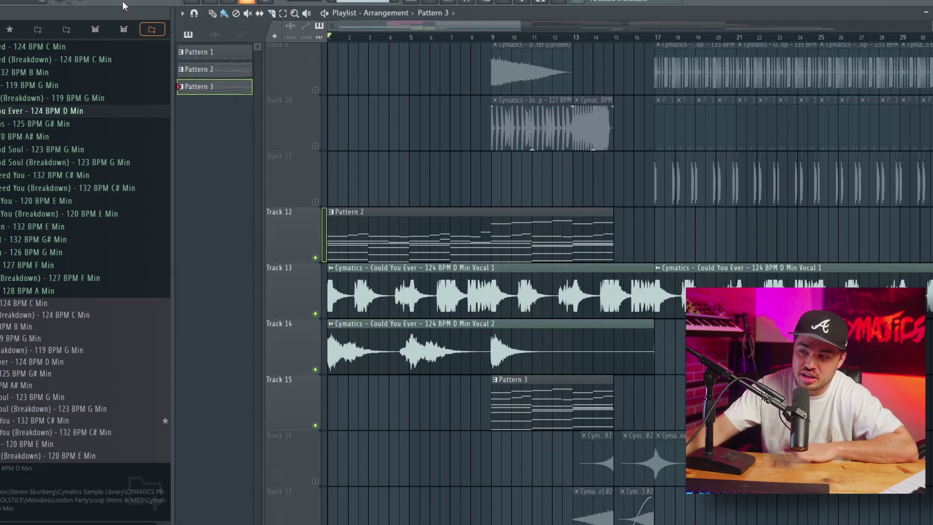
Step: Solo Track 7 to isolate the "Not Again" Vocal 1 clips
scroll(528, 419, "up", 3)
scroll(577, 444, "down", 6)
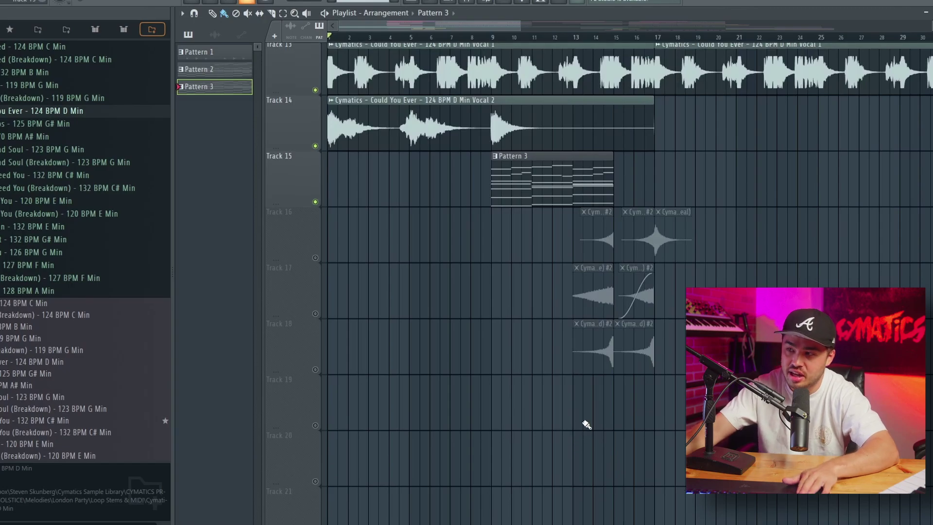
scroll(587, 424, "down", 3)
scroll(406, 427, "down", 3)
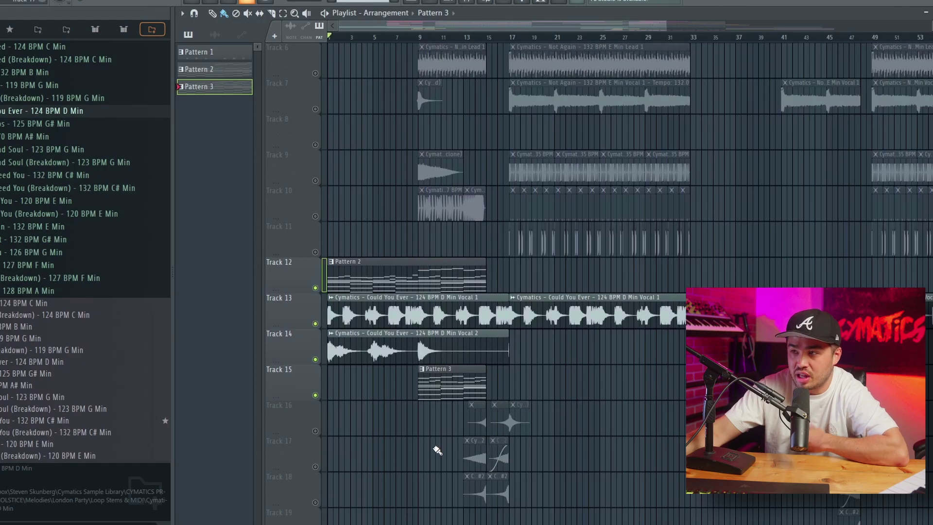
scroll(438, 450, "up", 5)
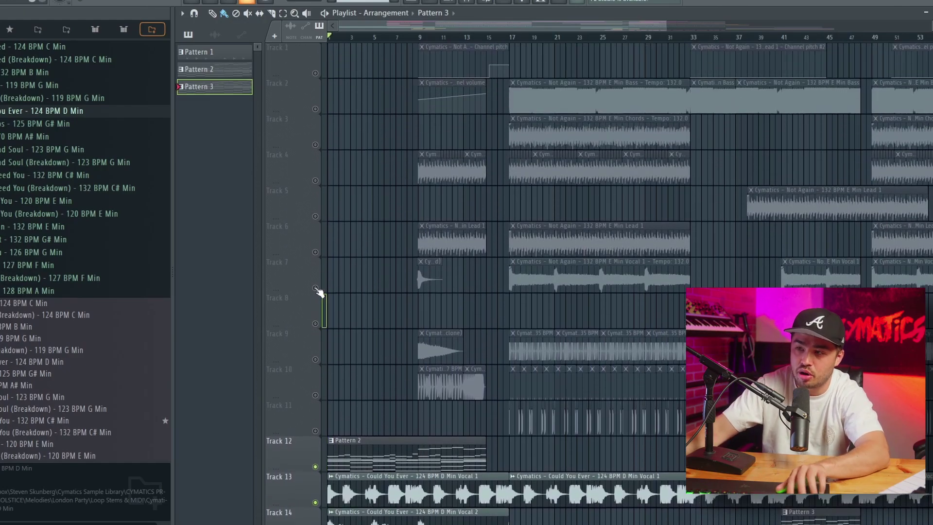
left_click(316, 288, "ctrl")
scroll(437, 214, "down", 3)
Step: Delete the clips on Track 4 between bars 9 and 33, and unsolo Track 7
left_click_drag(354, 153, 576, 172)
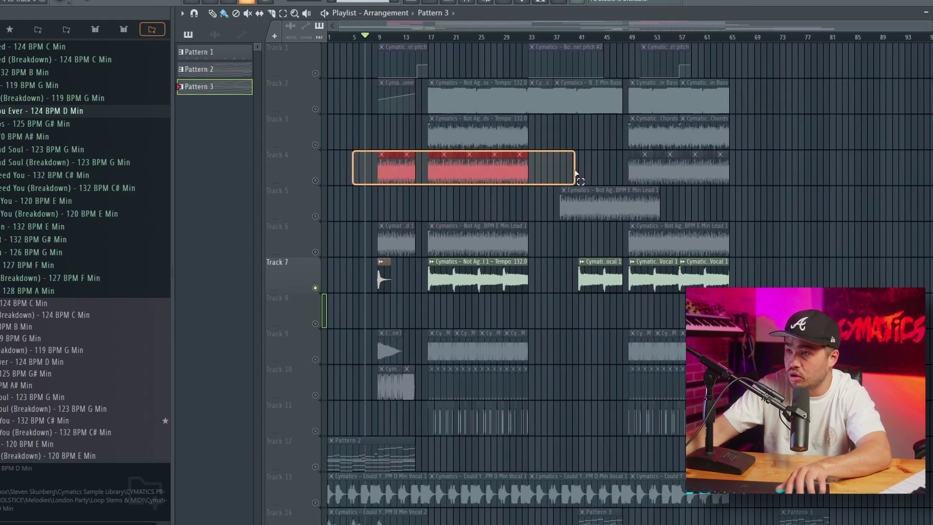
key("Delete")
scroll(370, 273, "up", 4)
scroll(340, 287, "down", 2)
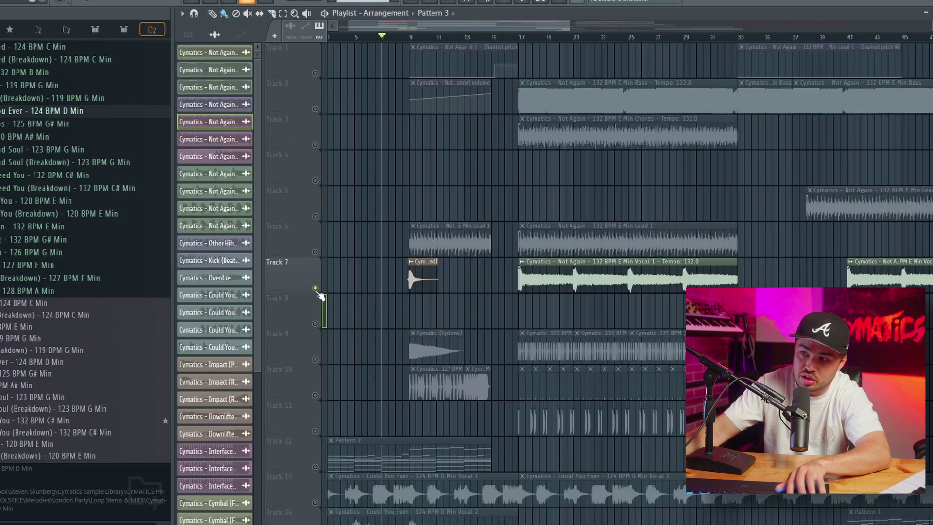
left_click(316, 288, "ctrl")
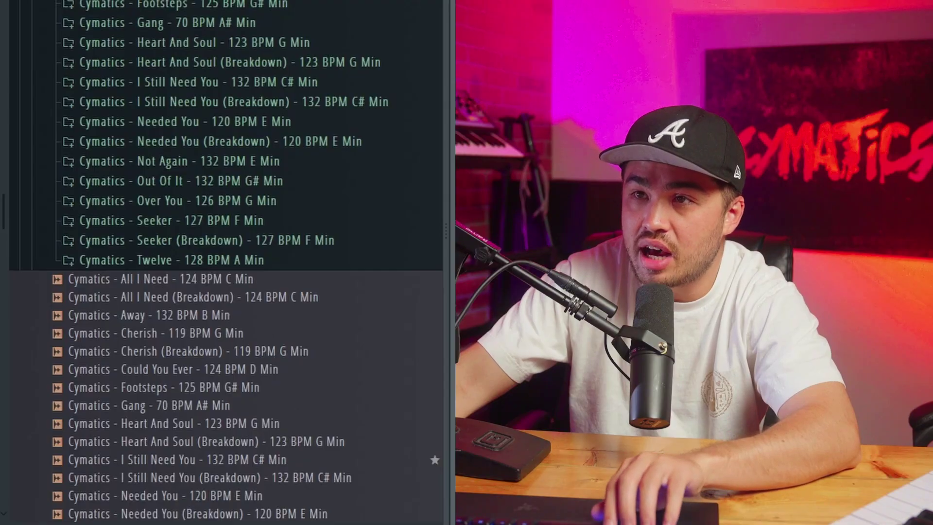
Step: Open Cinematic Impacts in the Accents, Phrases, Textures & FX folder and preview impacts including Attacker and Slam
scroll(208, 257, "up", 5)
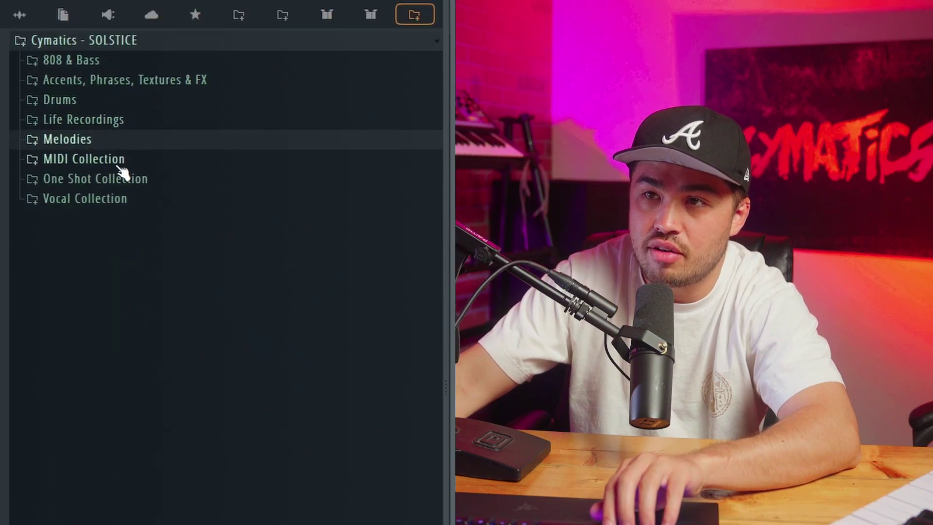
left_click(144, 82)
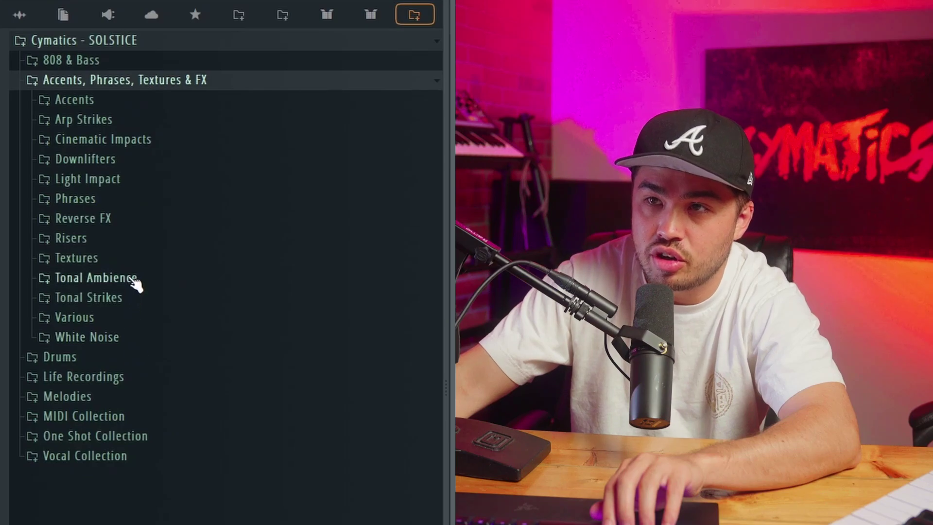
key("Down")
key("Down")
key("Down")
key("Right")
key("Down")
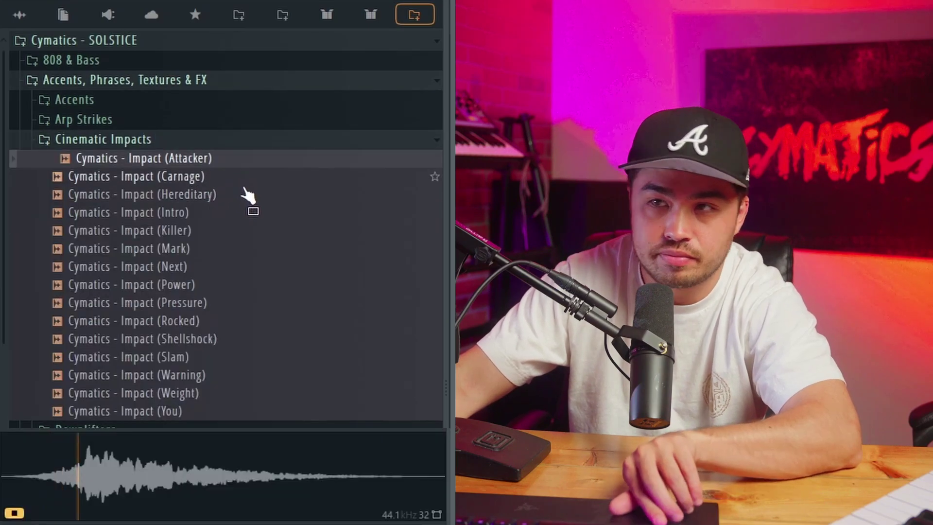
left_click(238, 293)
left_click(238, 358)
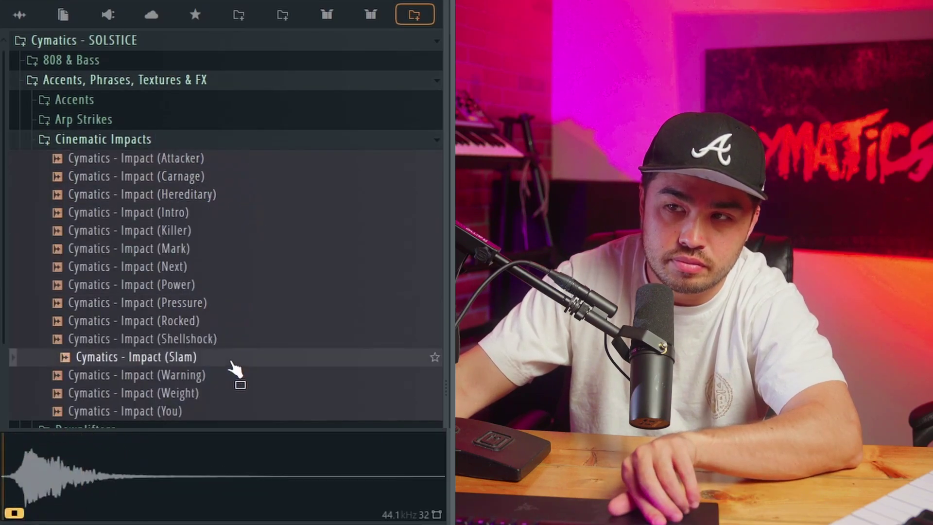
Step: Open the Downlifters folder and preview the Martian, Double and Timed downlifters
left_click(146, 426)
scroll(150, 381, "down", 6)
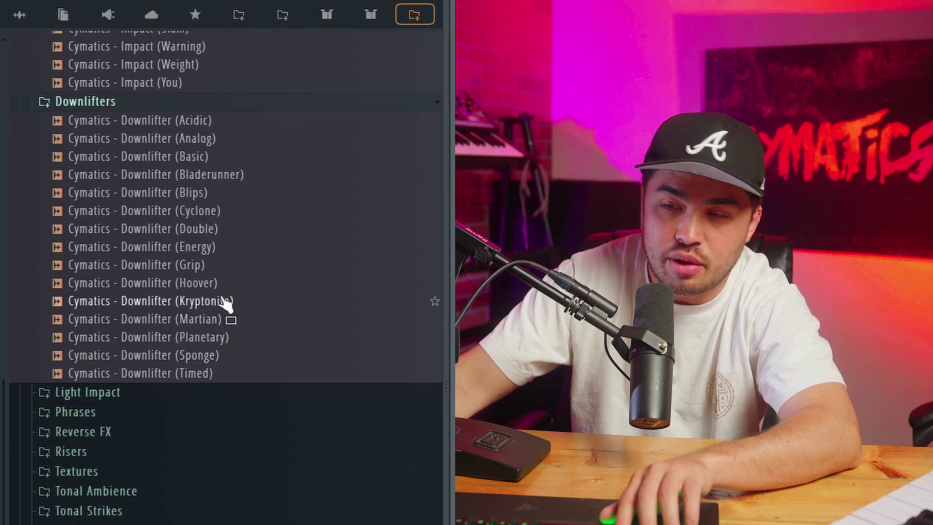
left_click(226, 319)
left_click(224, 231)
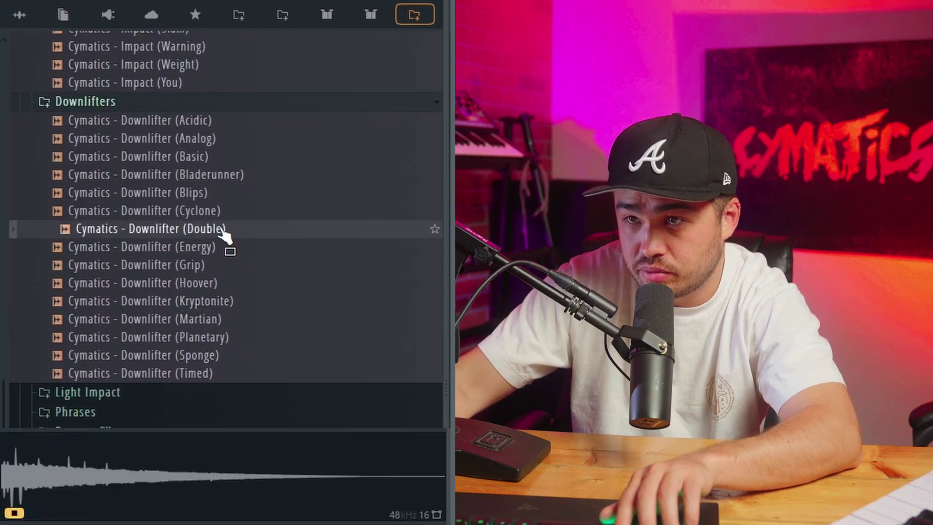
left_click(219, 374)
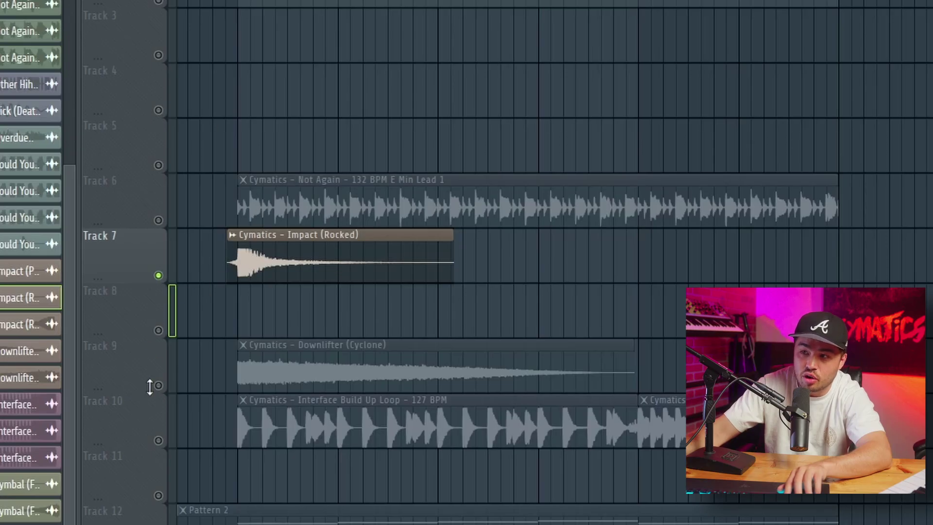
Step: Unmute Track 9 alongside Track 7 and play the Impact (Rocked) and Downlifter (Cyclone) clips at bar 9
left_click_drag(160, 389, 196, 385)
scroll(386, 404, "down", 2)
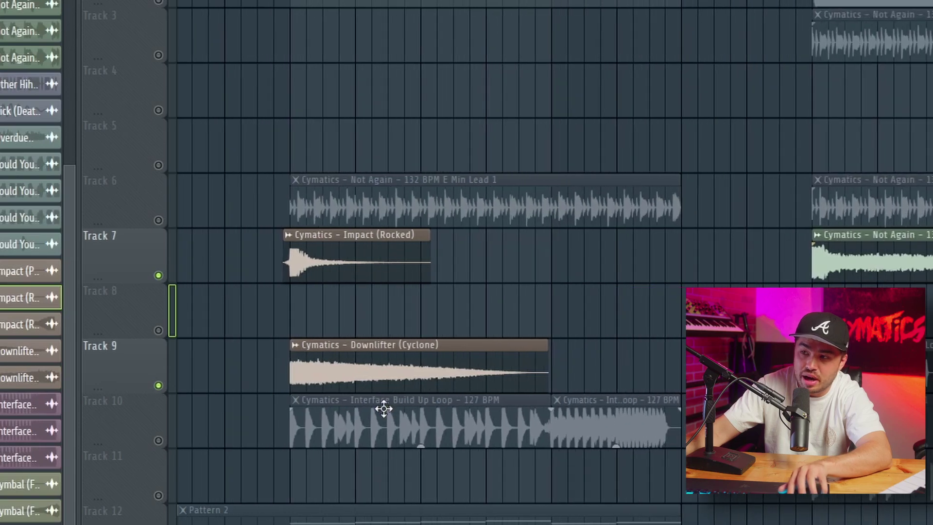
scroll(389, 397, "up", 1)
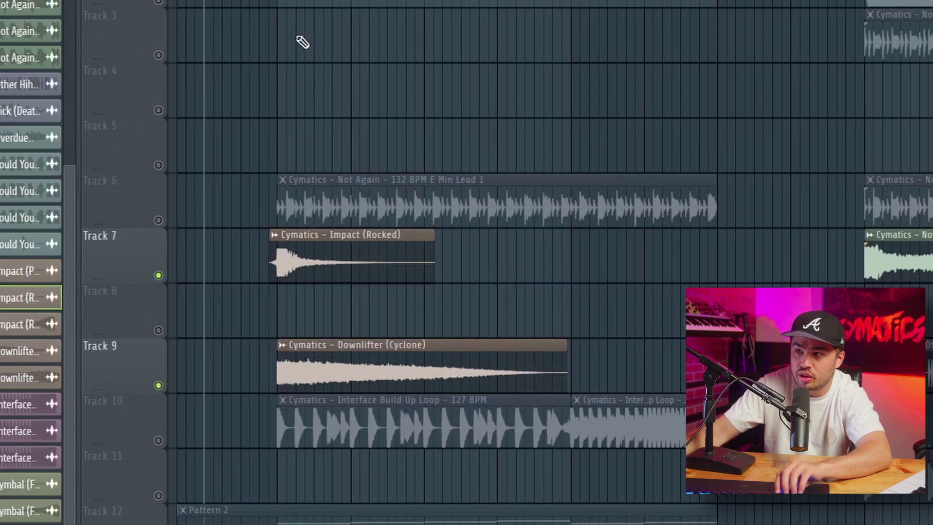
key("space")
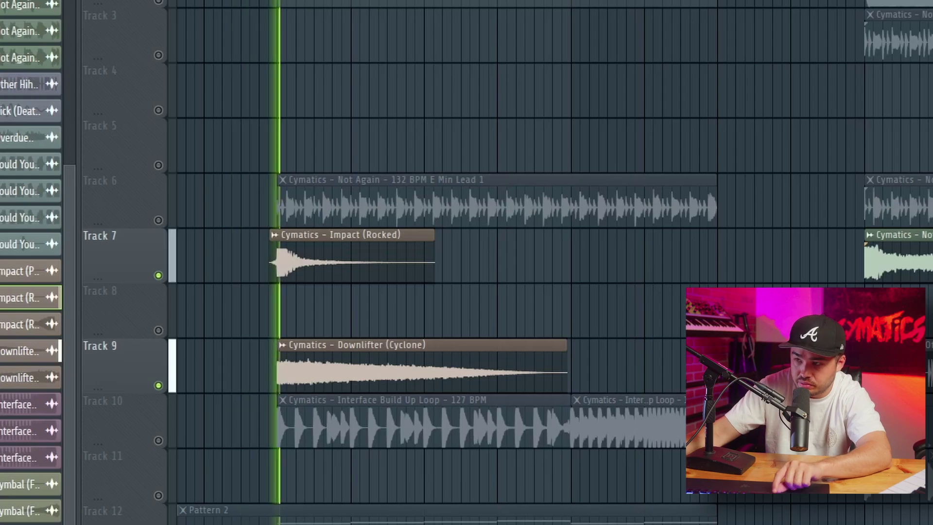
key("space")
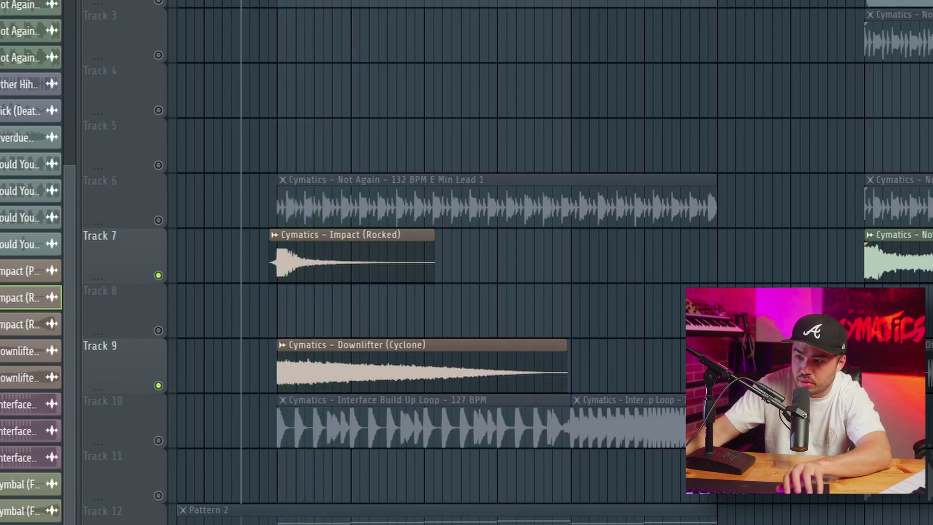
Step: Play the arrangement through the bar 9 build-up with the impact and downlifter layered under the lead and vocals
scroll(164, 475, "down", 3)
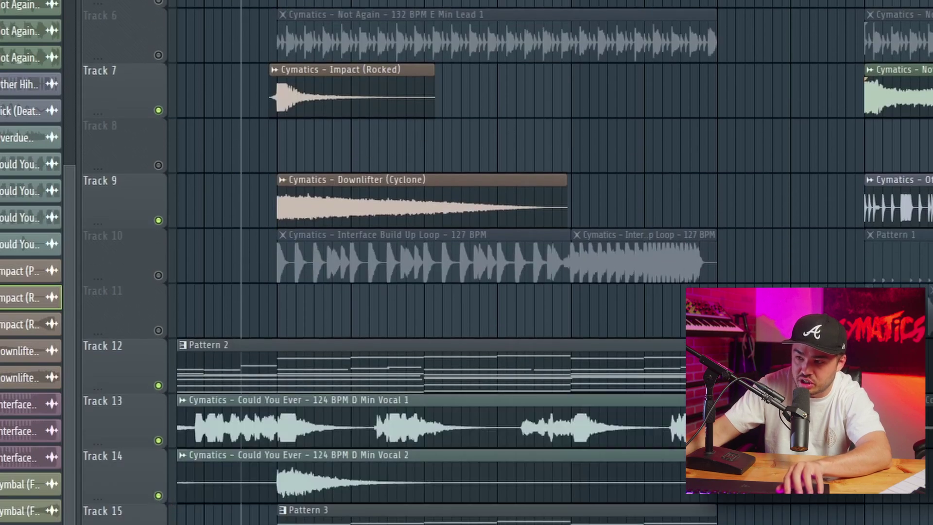
scroll(425, 150, "down", 3)
key("space")
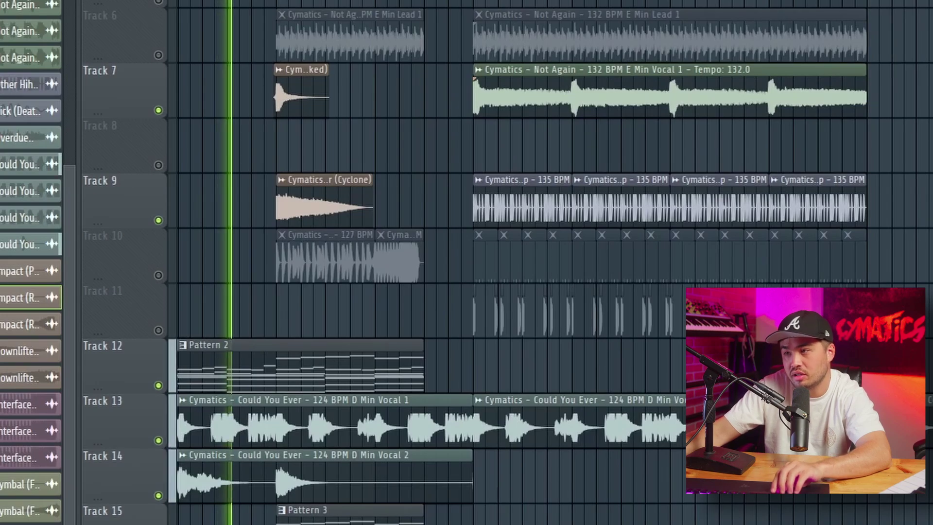
scroll(277, 239, "up", 3)
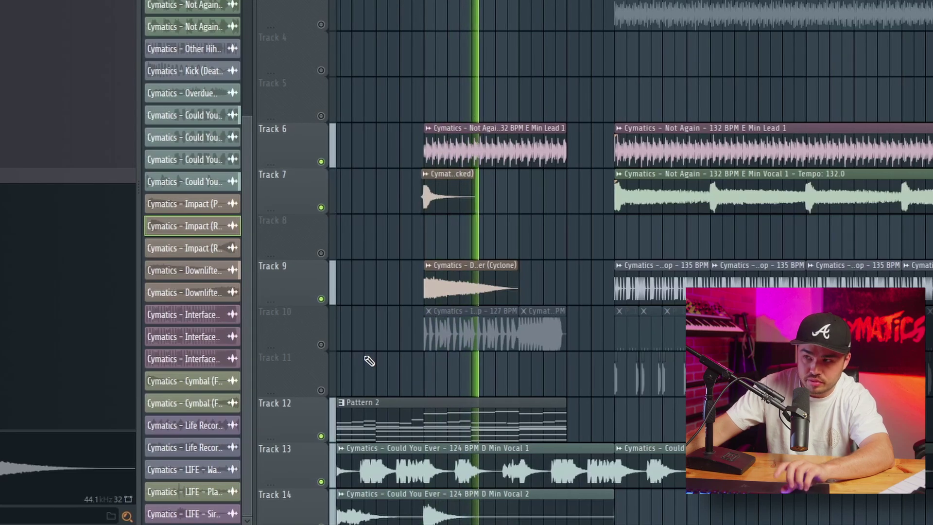
key("space")
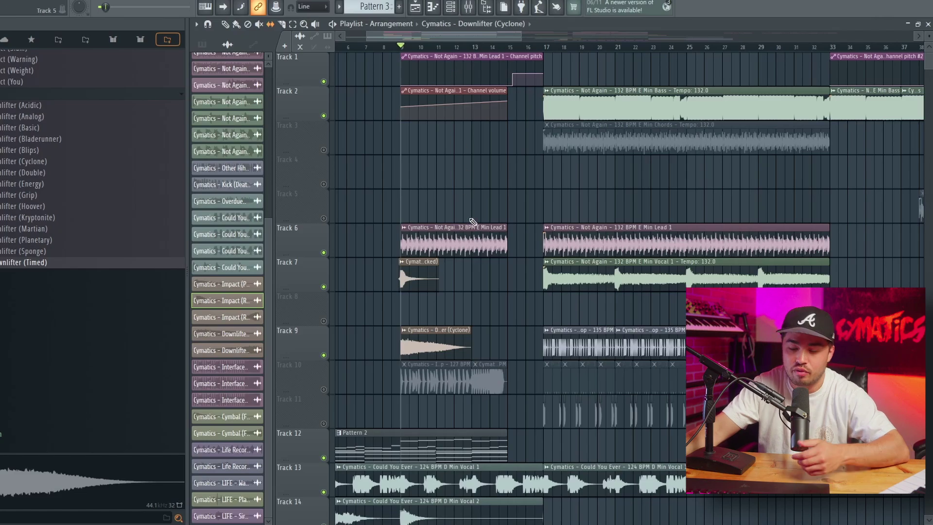
key("space")
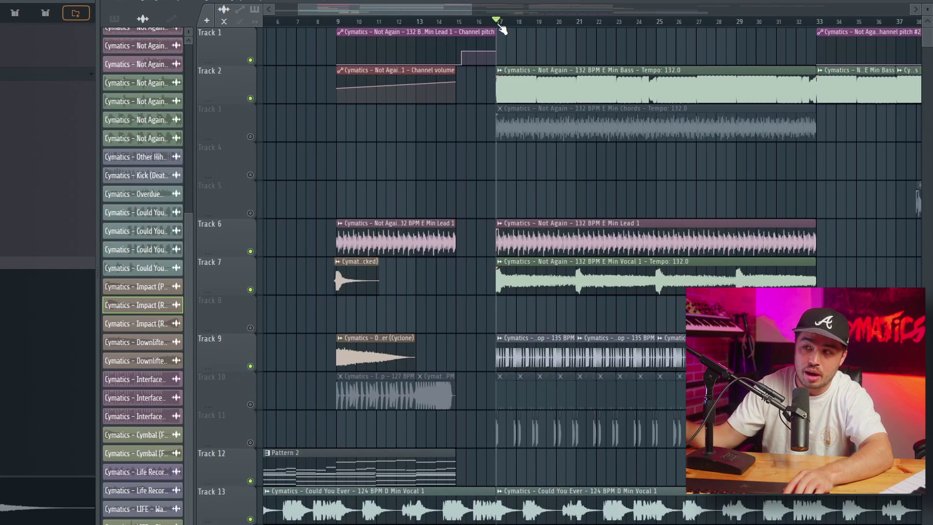
key("space")
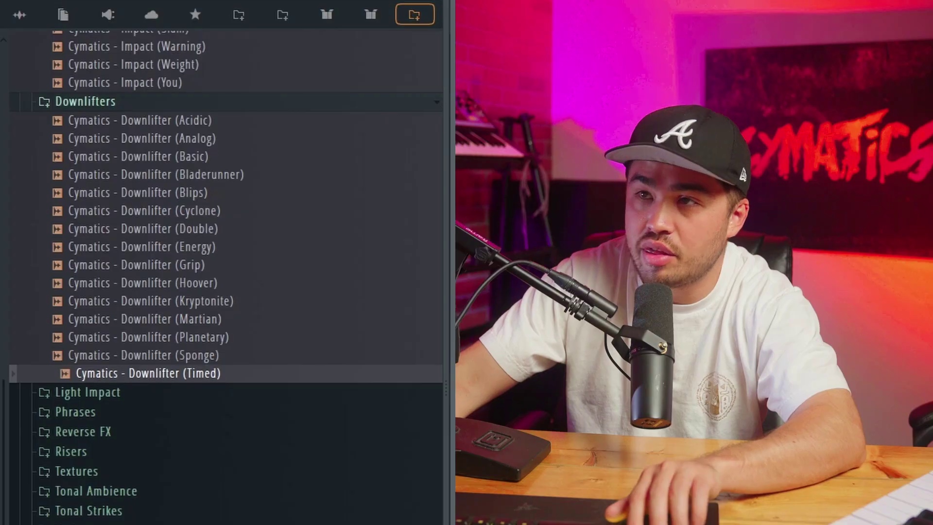
Step: Collapse the FX folders and open the Build Ups folder inside the pack's Drum Loops
scroll(203, 297, "up", 5)
left_click(125, 141)
left_click(127, 160)
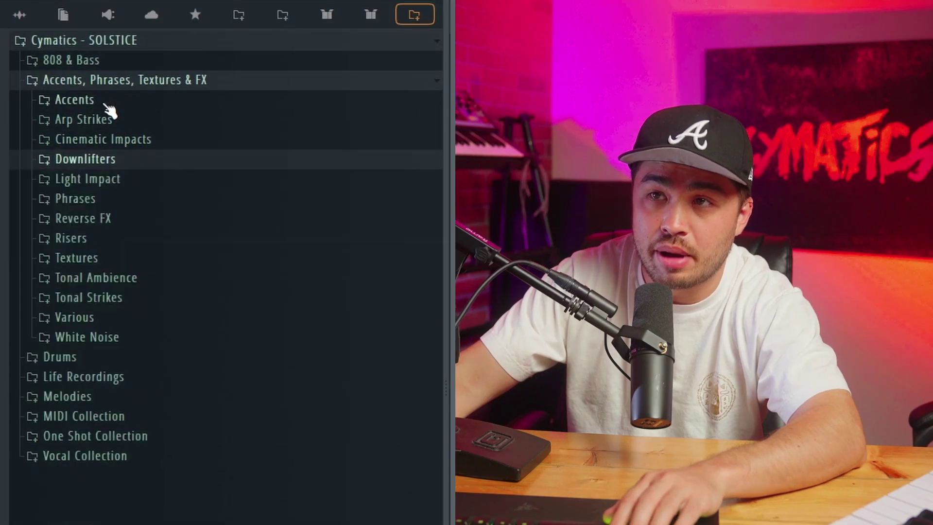
left_click(108, 82)
left_click(124, 102)
left_click(122, 141)
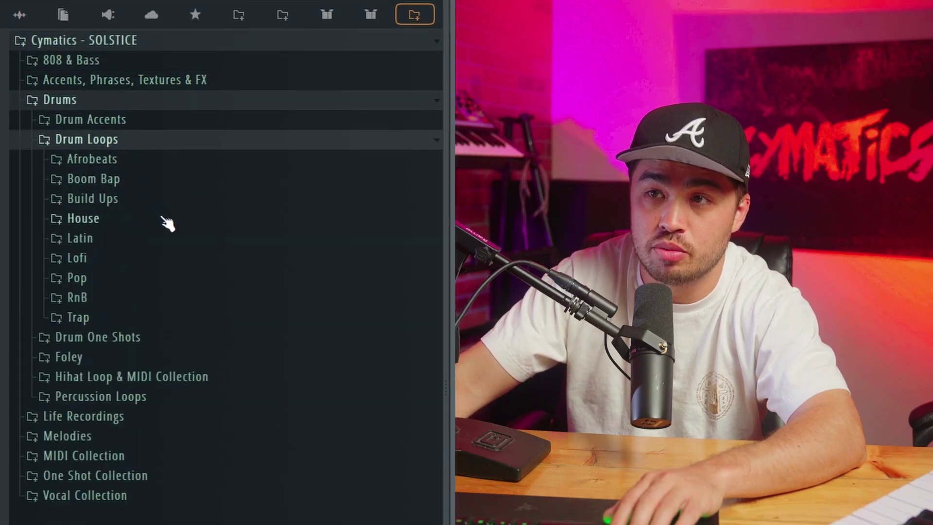
left_click(166, 199)
Step: Preview the Turn Around, Firehose and Interface build up loops
scroll(187, 264, "down", 5)
left_click(279, 421)
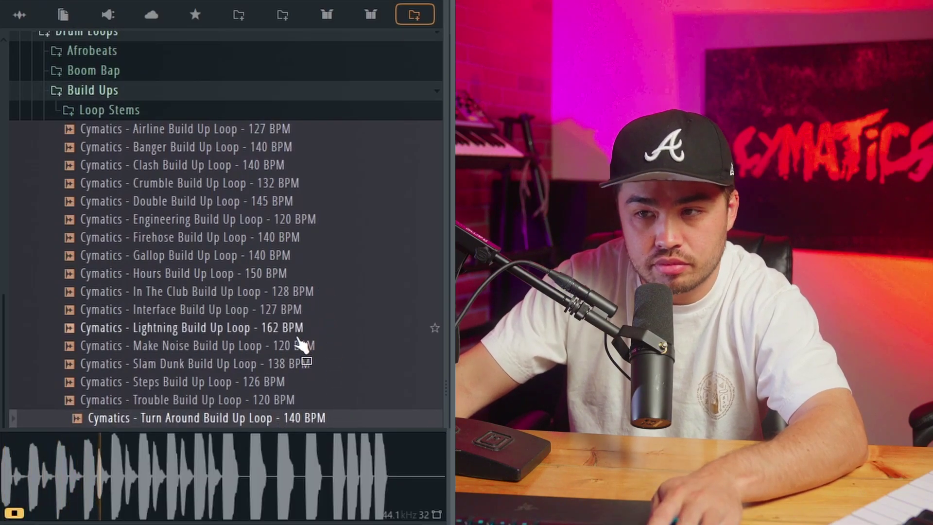
left_click(295, 238)
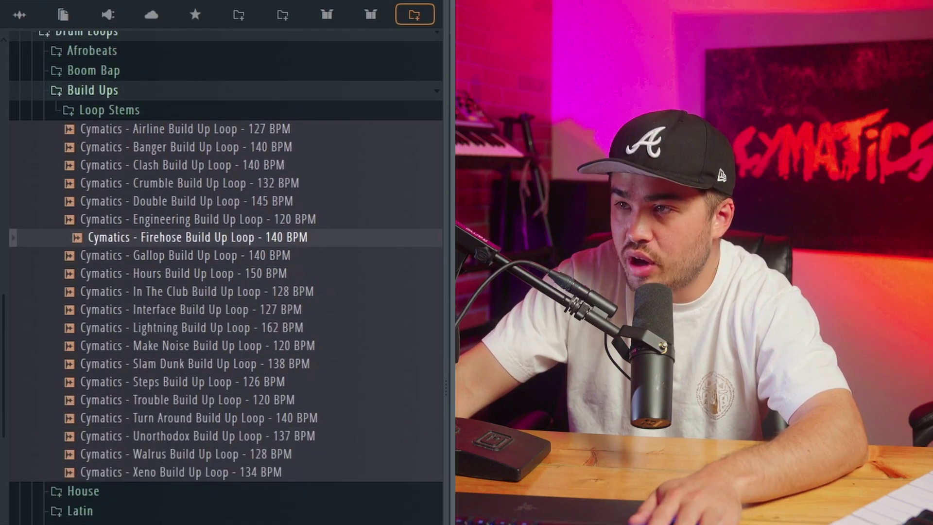
left_click(215, 311)
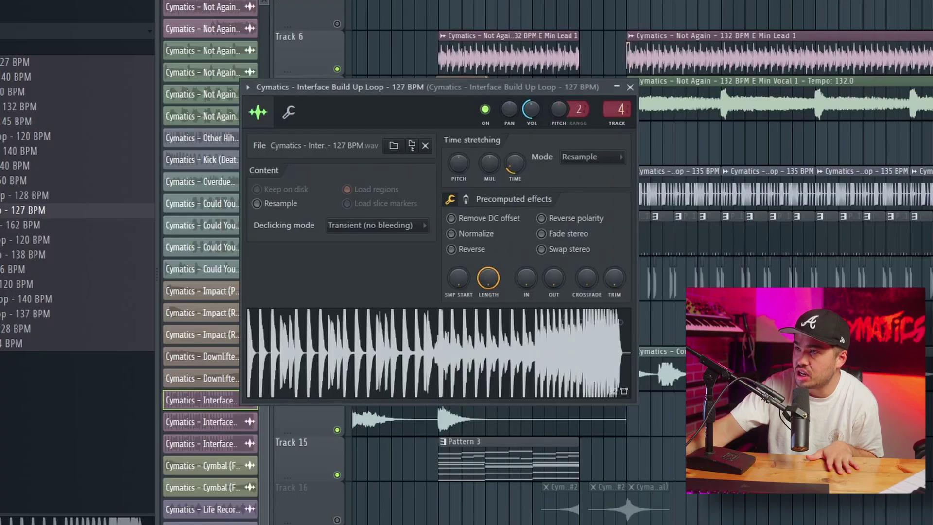
Step: Solo Track 10 and play its Interface Build Up Loop clips between bars 9 and 15
key("F9")
left_click(898, 203)
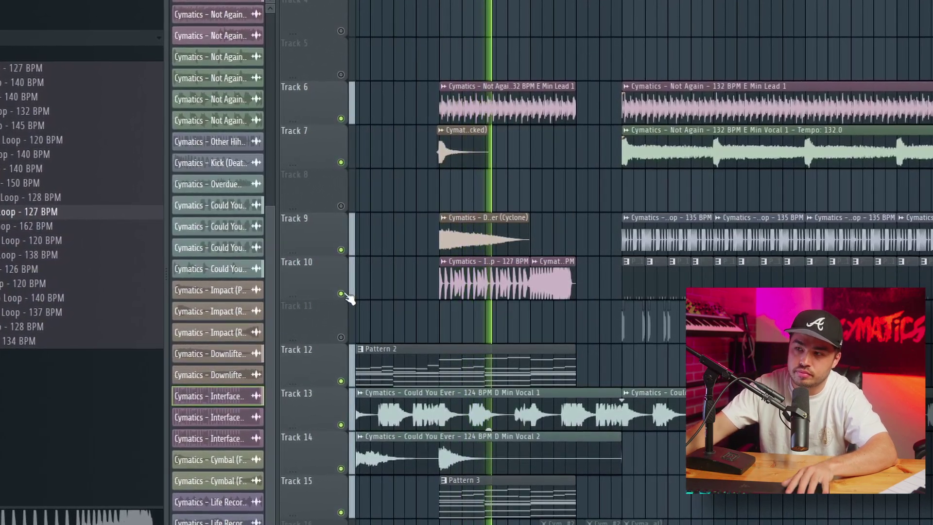
right_click(342, 294)
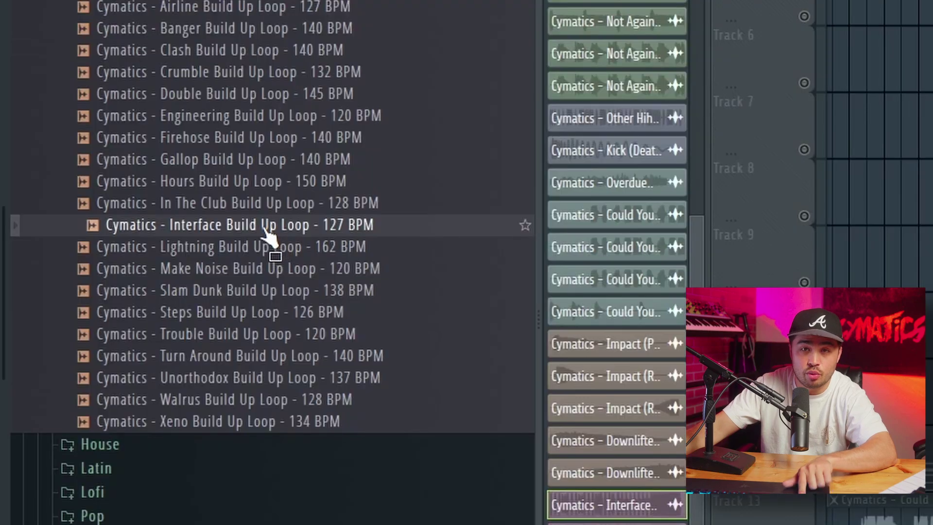
left_click(265, 228)
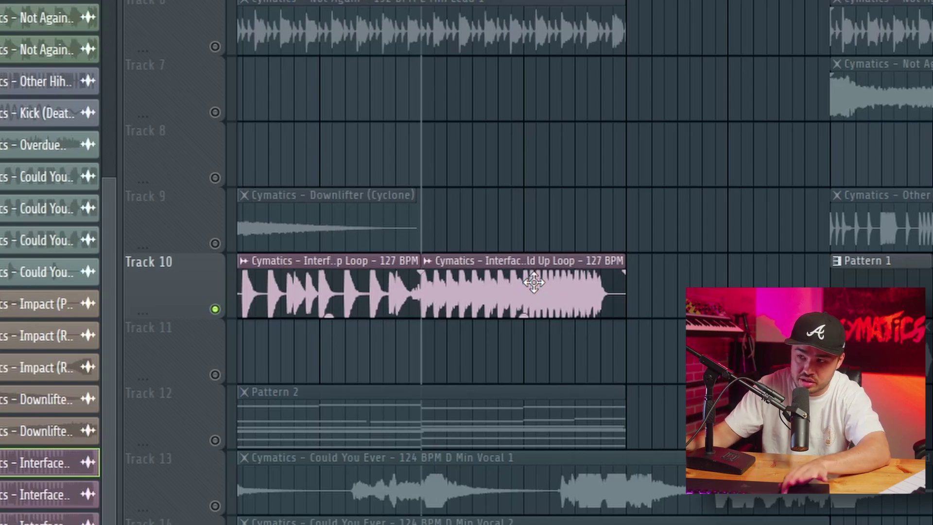
key("space")
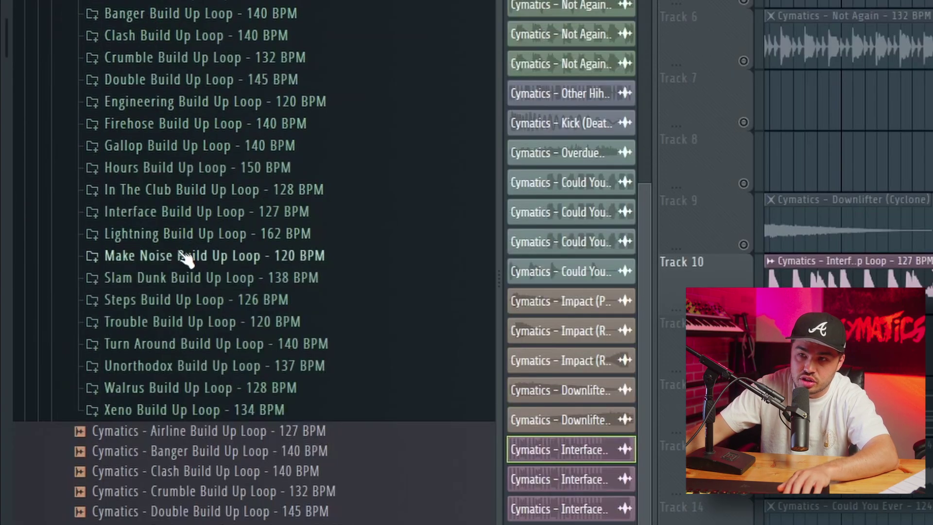
Step: Preview the FX, Kick, Snare and Clap stems of the Interface Build Up Loop and collapse its folder
left_click(197, 218)
left_click(356, 257)
left_click(362, 274)
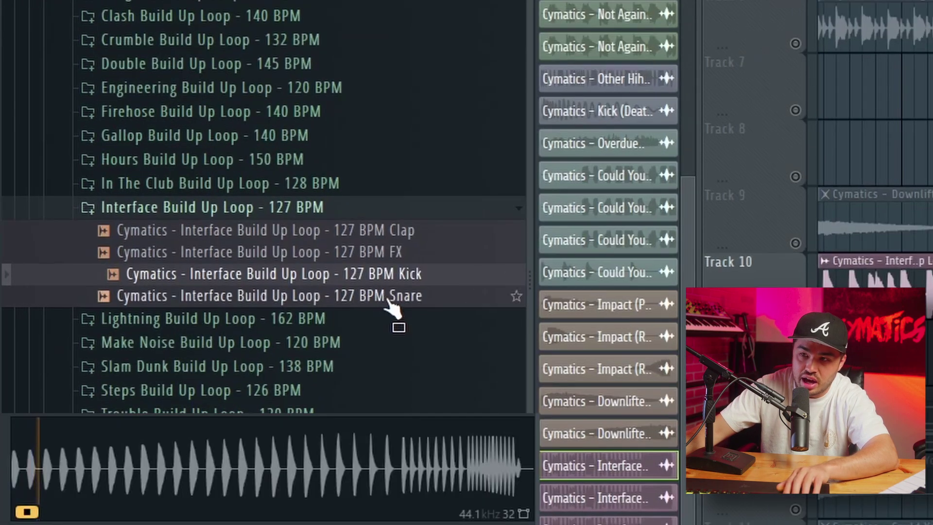
left_click(366, 294)
left_click(372, 237)
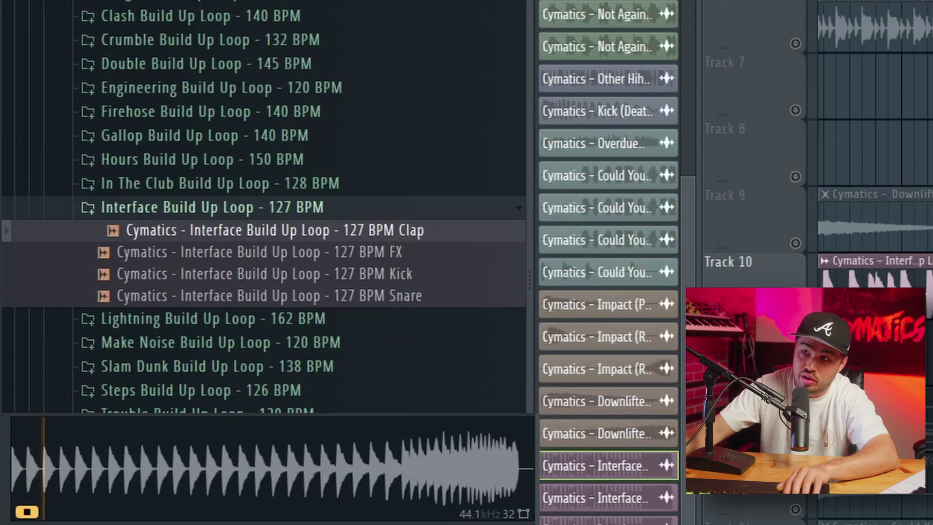
left_click(204, 207)
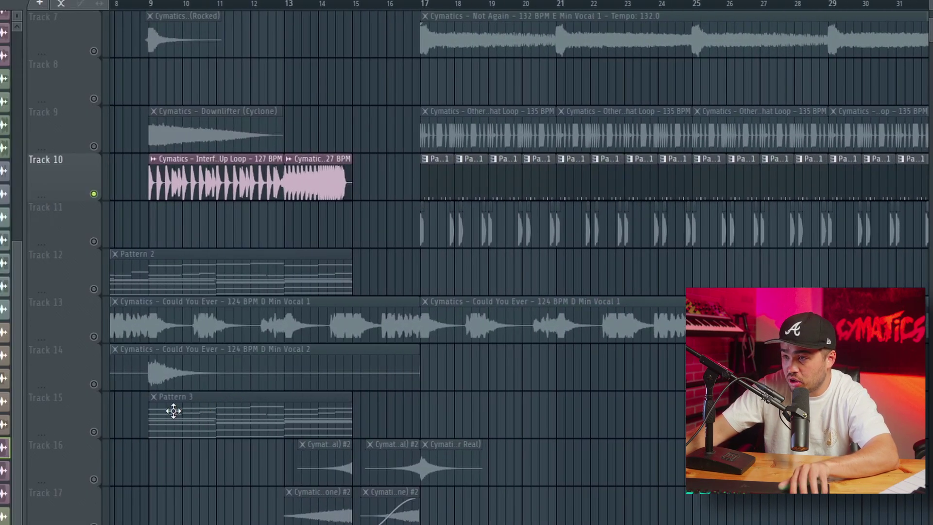
Step: Isolate Tracks 16, 17 and 18, which hold the cymbal, downlifter and impact transition clips
scroll(160, 417, "up", 2)
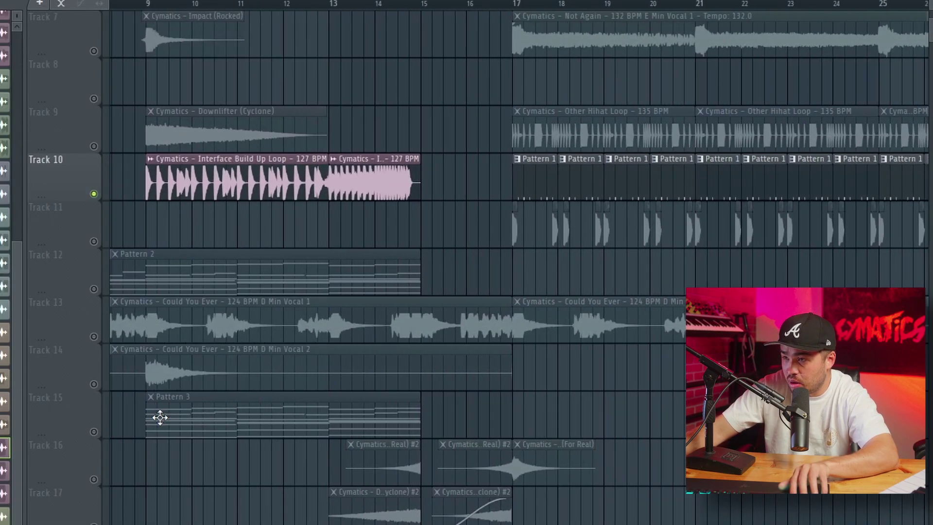
scroll(160, 417, "down", 3)
scroll(166, 436, "down", 5)
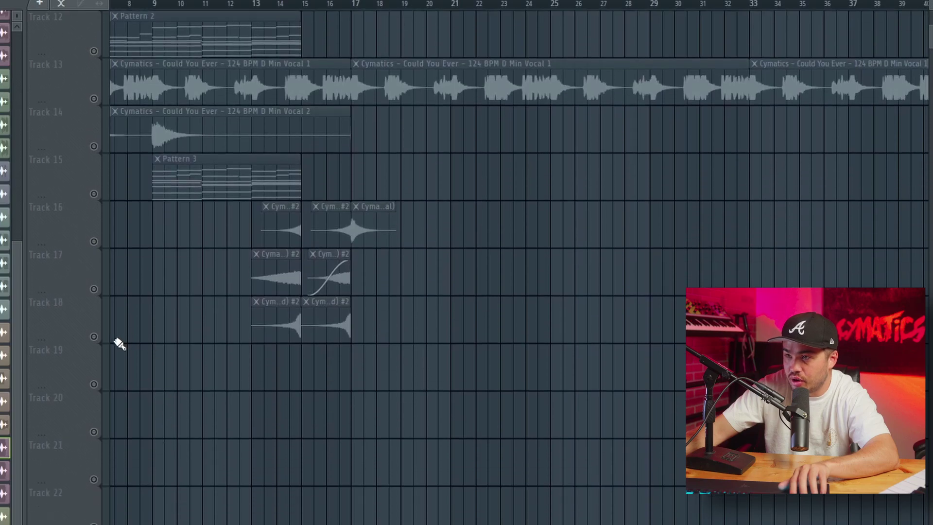
left_click(95, 305)
left_click(99, 239, "ctrl")
left_click(93, 261, "ctrl")
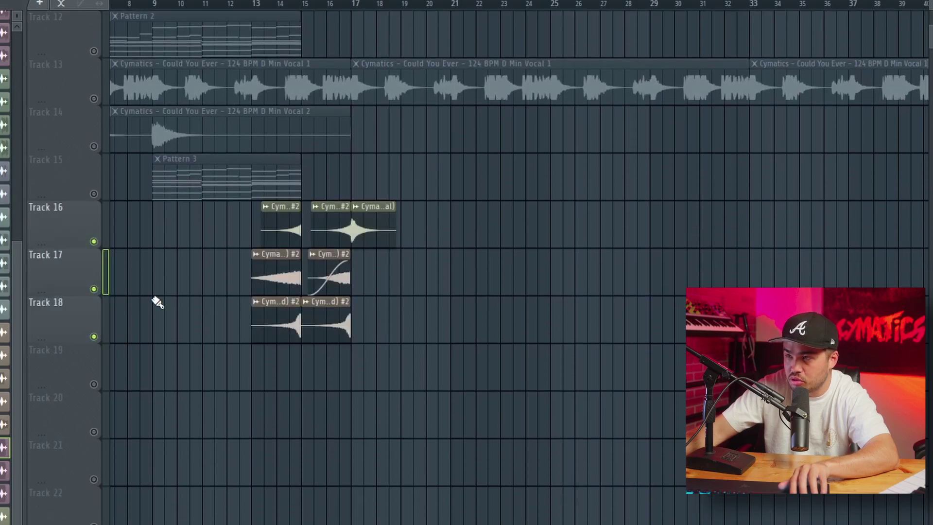
Step: Open the sampler settings of the Cymbal (For Real) #2 and Cymbal (For Real) clips on Track 16
scroll(253, 379, "up", 4)
left_click(94, 337)
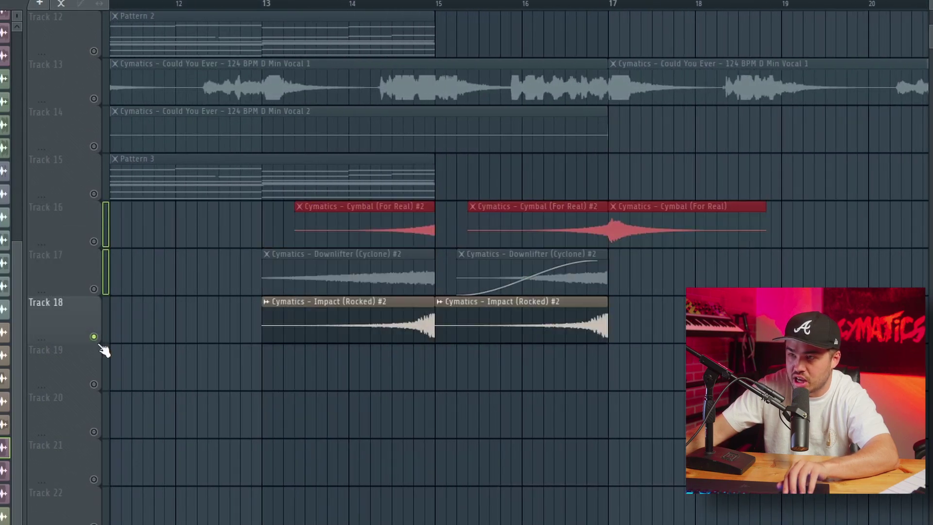
left_click(98, 244)
left_click(535, 511)
double_click(534, 223)
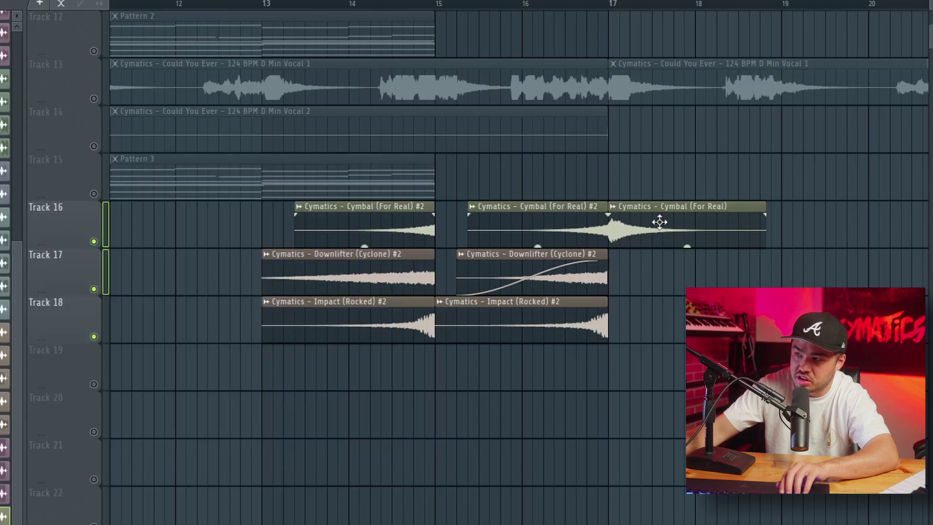
double_click(658, 219)
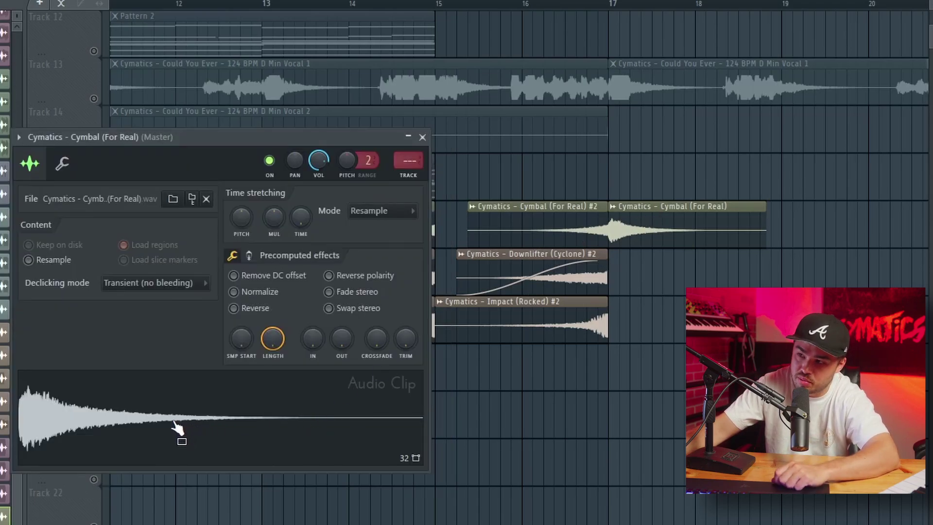
Step: Check the sampler settings of the reversed Cymbal (For Real) #2 clip that ends at bar 15 on Track 16
key("Escape")
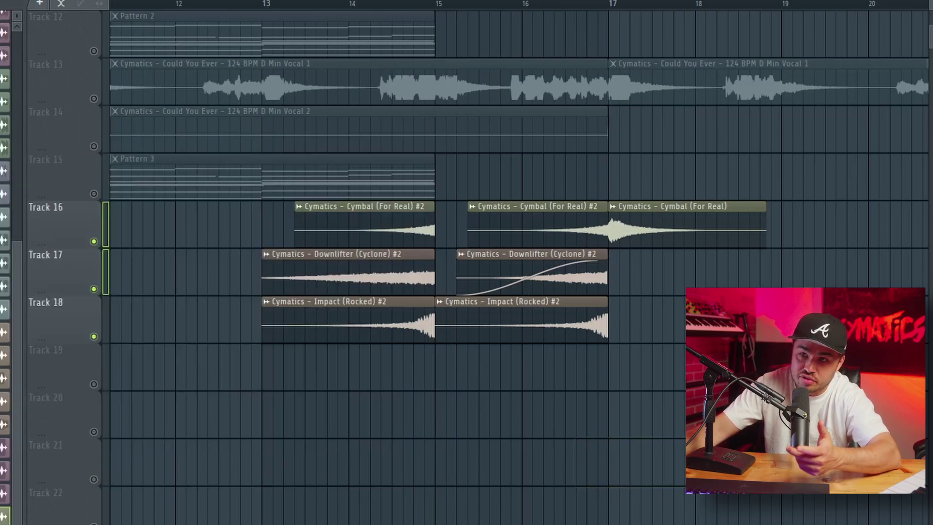
double_click(396, 227)
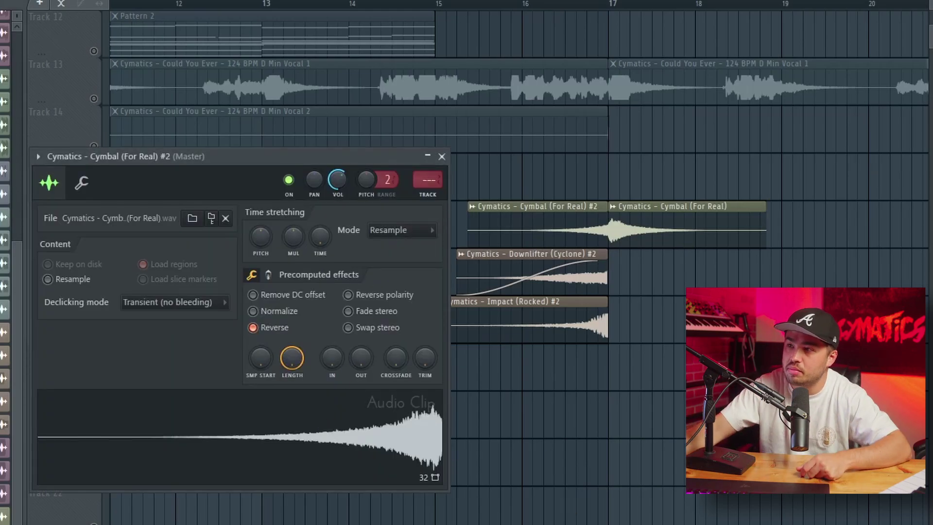
key("Escape")
Step: Play the reversed Downlifter (Cyclone) #2 clips on Track 17 in solo from bar 13
scroll(462, 443, "up", 5)
scroll(386, 439, "down", 4, "ctrl")
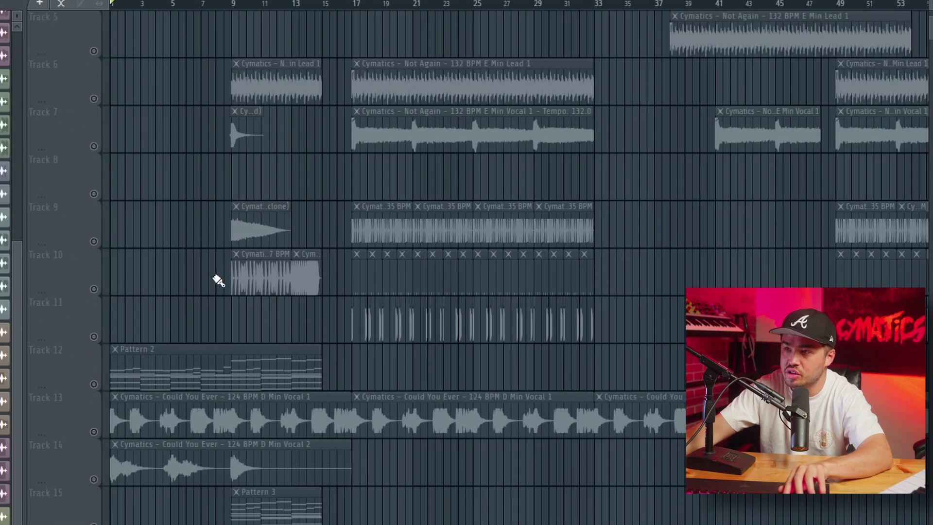
left_click(73, 228)
scroll(344, 419, "down", 5)
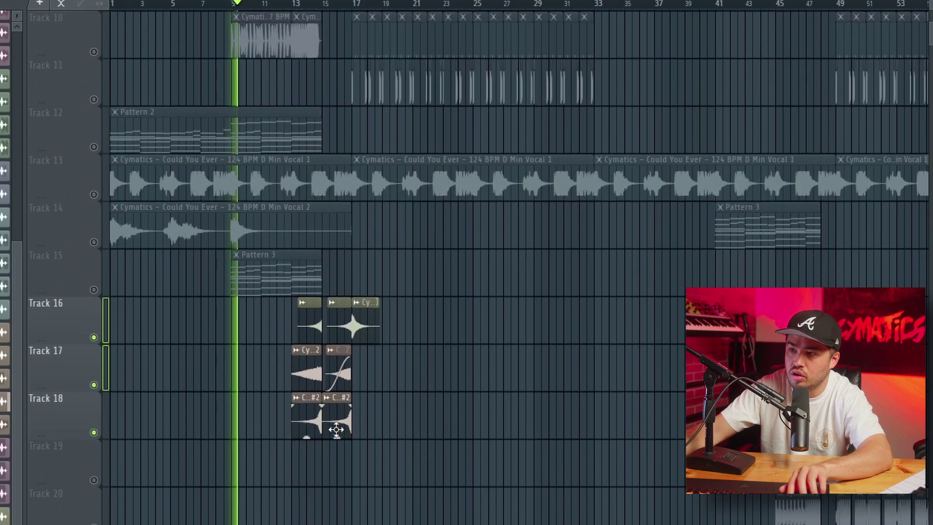
scroll(344, 419, "up", 4)
scroll(233, 6, "up", 5, "ctrl")
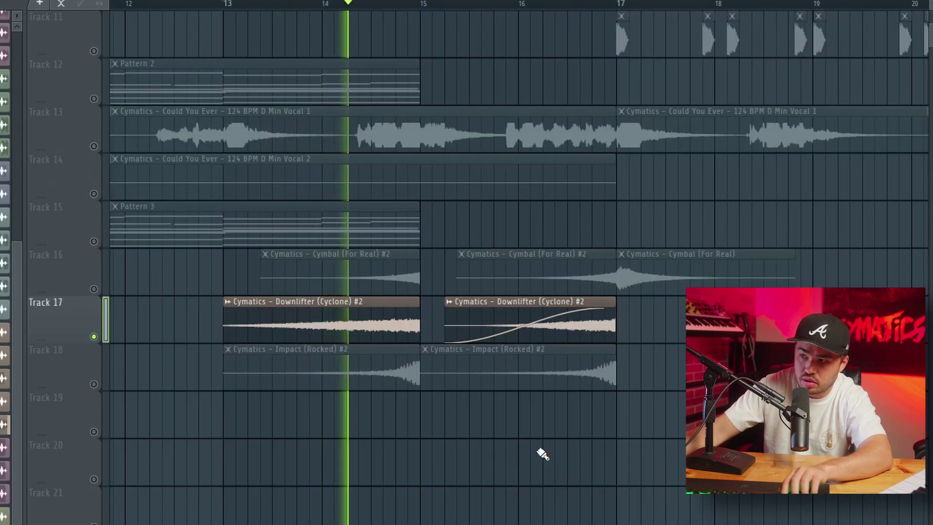
key("space")
Step: Inspect the Impact (Rocked) #2 clip on Track 18 and play the layered transition clips of Tracks 16 to 18 from bar 13
left_click(94, 385)
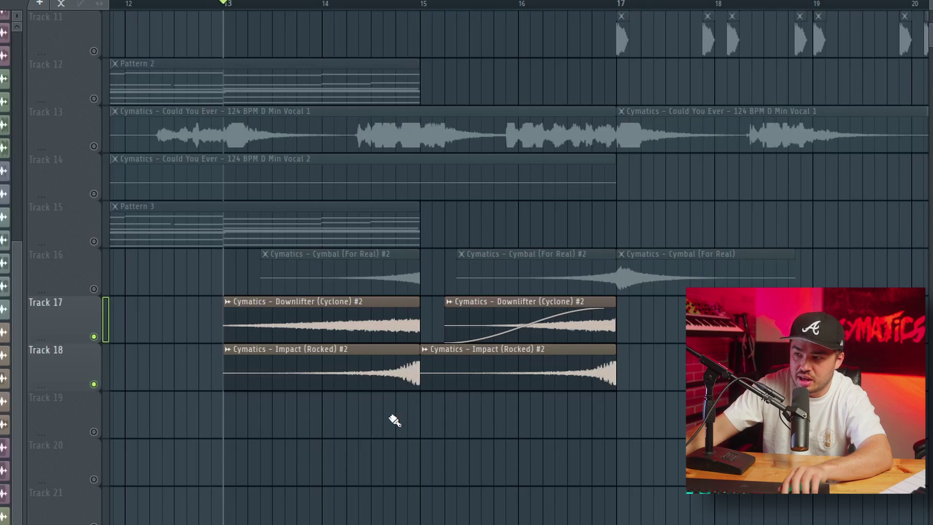
double_click(408, 374)
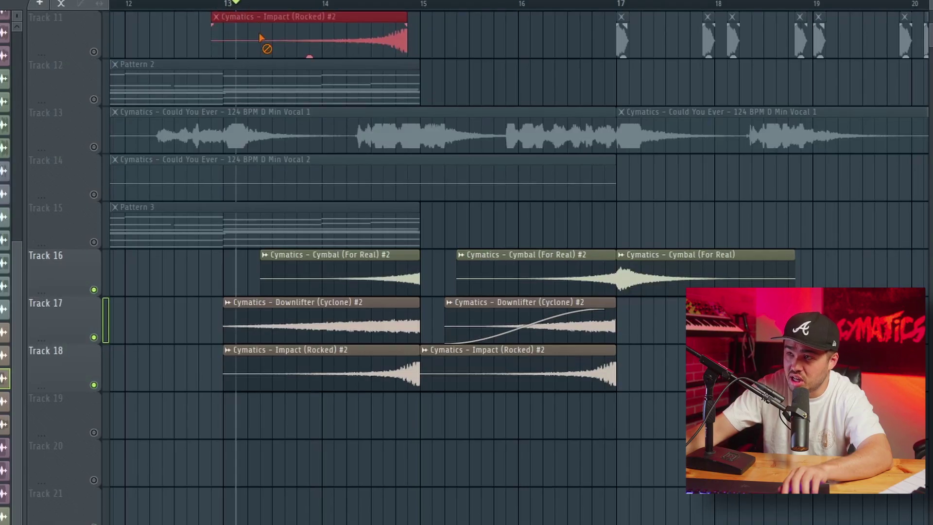
scroll(427, 457, "up", 2)
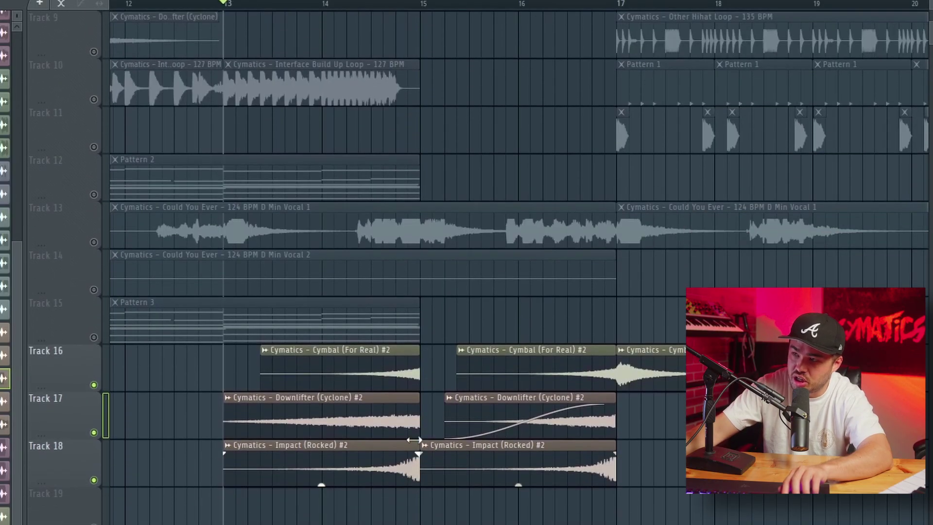
key("space")
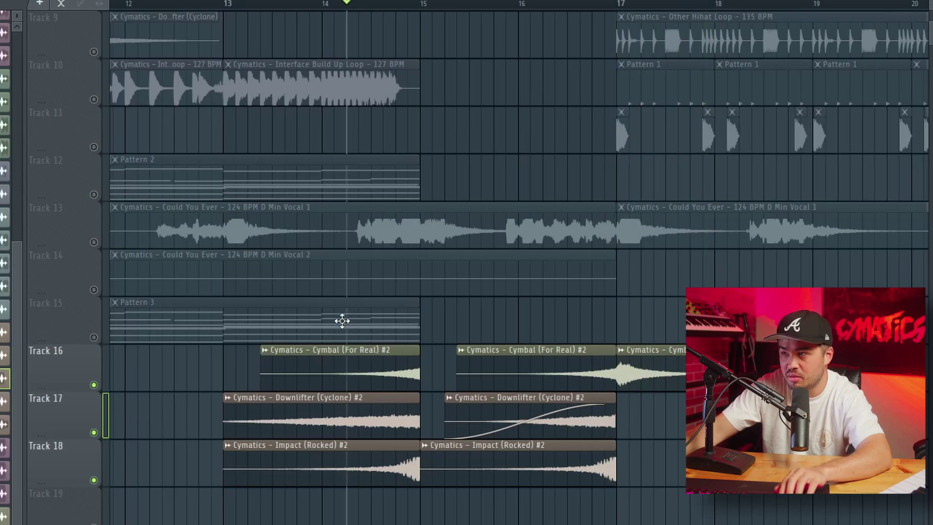
Step: Solo the Could You Ever vocal on Track 13, restore all tracks and review the build-up from bar 9
left_click(94, 243)
scroll(432, 199, "down", 3)
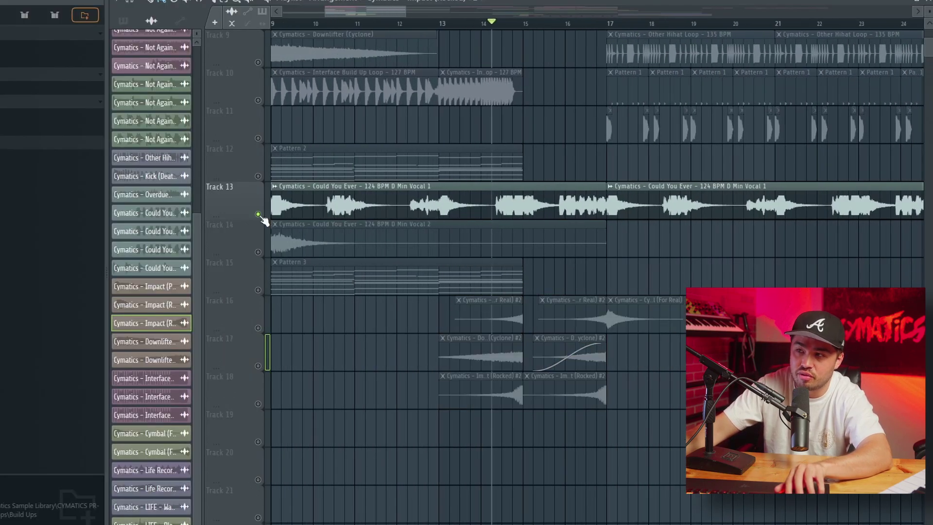
right_click(258, 214)
scroll(527, 254, "up", 5)
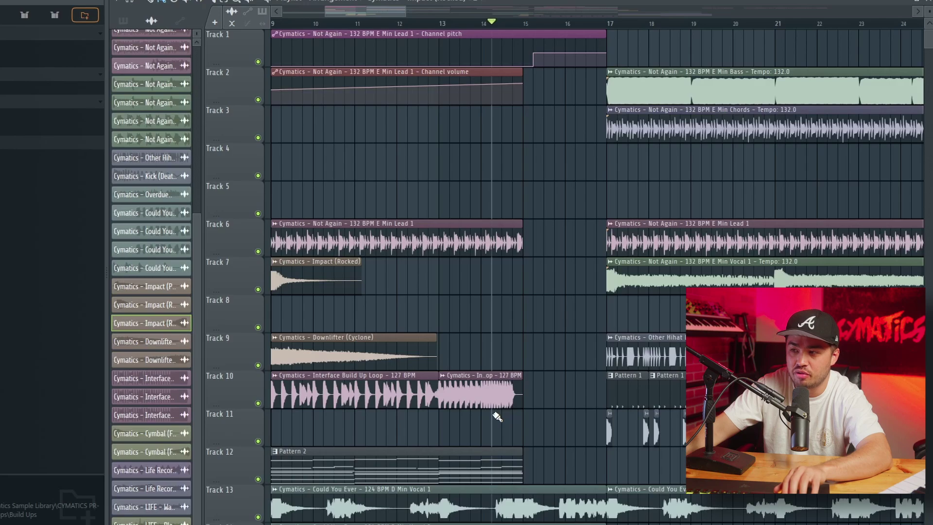
scroll(497, 417, "down", 5)
scroll(497, 416, "up", 5)
scroll(496, 417, "up", 2)
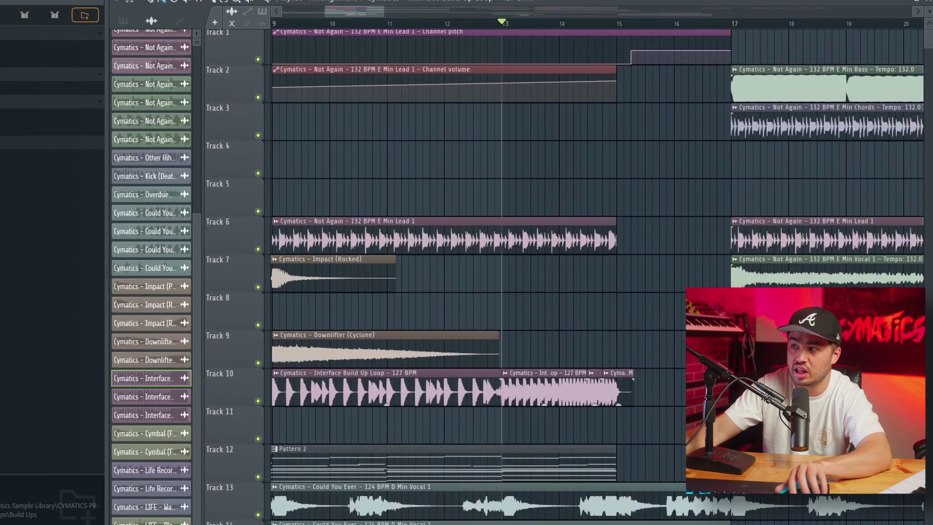
Step: Review the drop's drums on Tracks 9 to 11 in solo, covering the Other Hihat Loop, Pattern 1 and kick clips
scroll(501, 272, "down", 3)
scroll(500, 272, "down", 3)
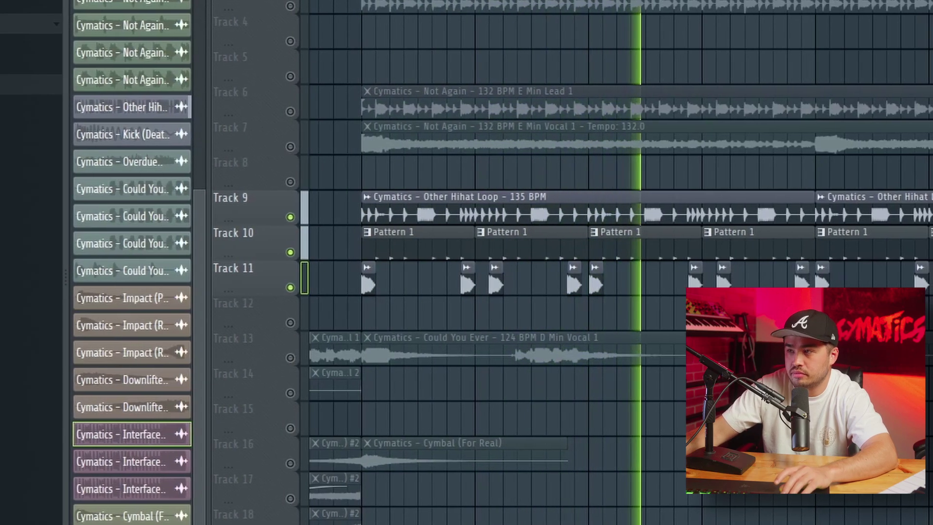
key("space")
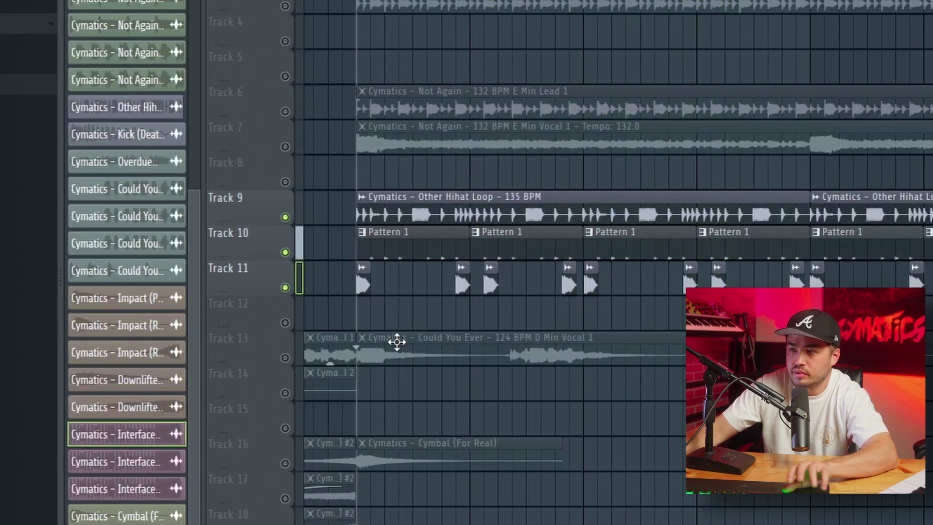
scroll(397, 342, "up", 5)
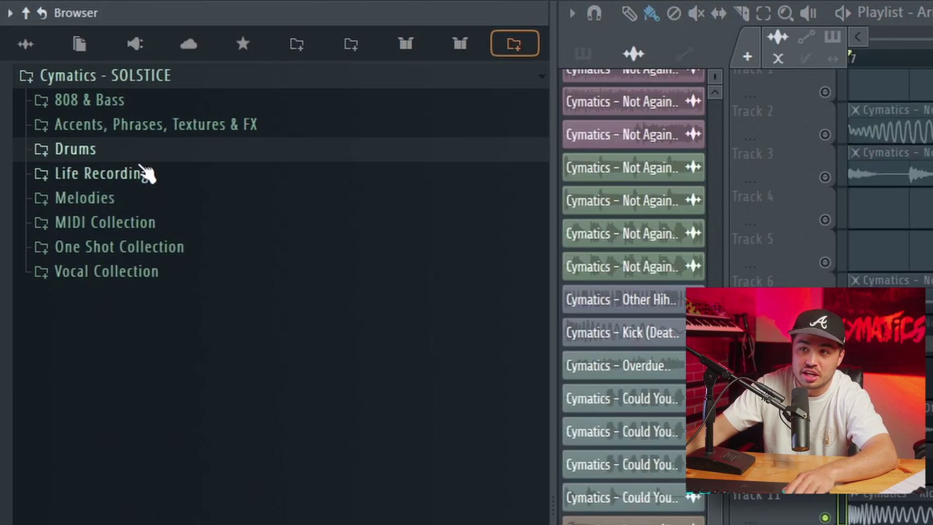
Step: Expand the Drums folder of the Cymatics - SOLSTICE library and browse its Drum One Shots
left_click(97, 149)
left_click(121, 196)
left_click(122, 198)
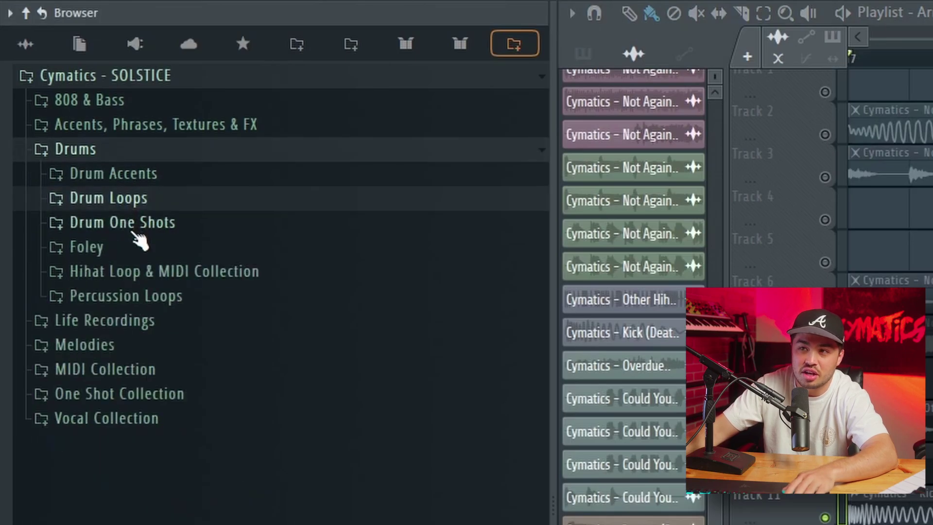
left_click(136, 222)
left_click(139, 344)
Step: Pull band 7 of the master Fruity Parametric EQ 2 down into a high-frequency cut at about 2554 Hz
left_click_drag(311, 457, 330, 467)
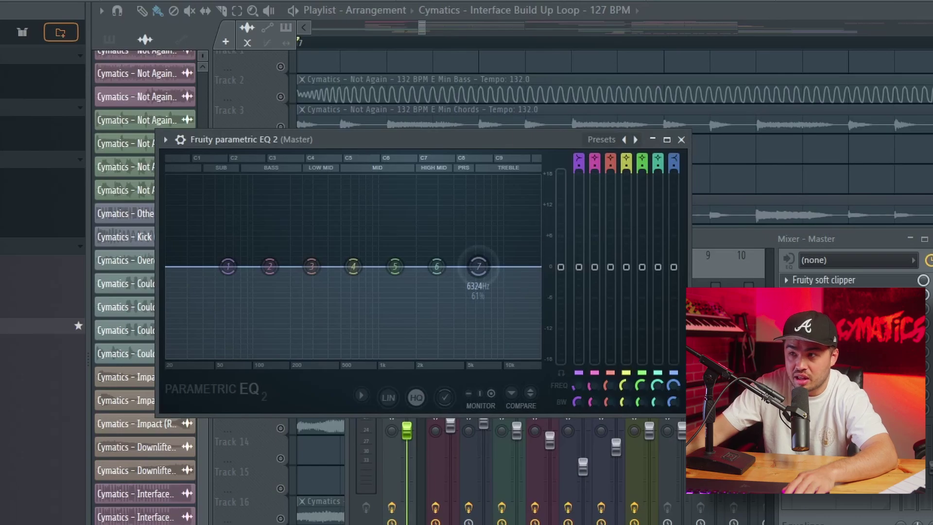
left_click_drag(479, 266, 446, 323)
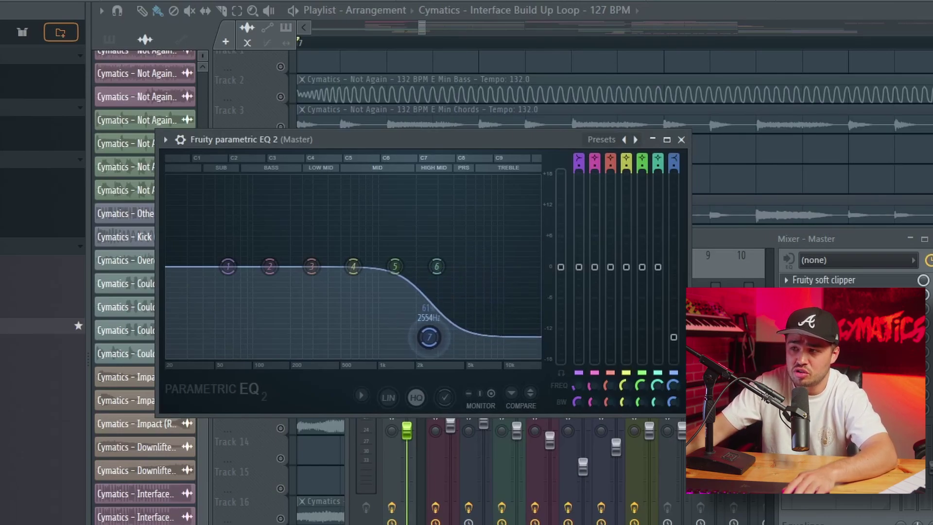
Step: Replace the Crunch, Ended and Narco hits on steps 5 and 13 of Pattern 1 with single hits on step 9
key("space")
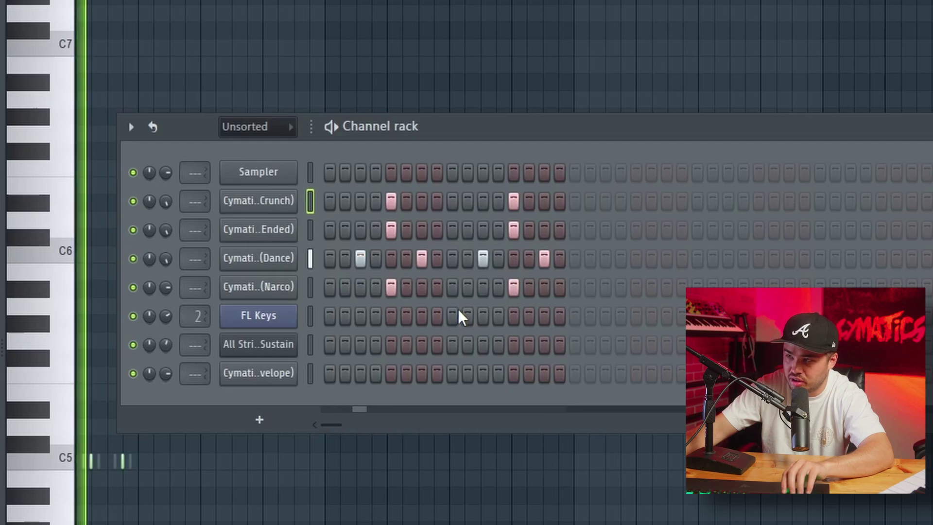
left_click(392, 287)
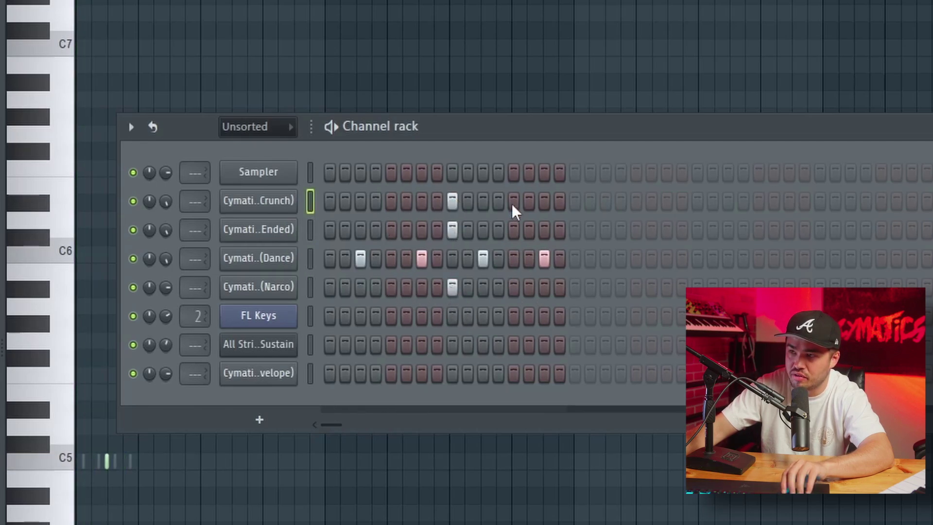
Step: Play the drop from bar 17 with the Track 6 lead, add the Track 3 chords and bring in the remaining tracks
key("space")
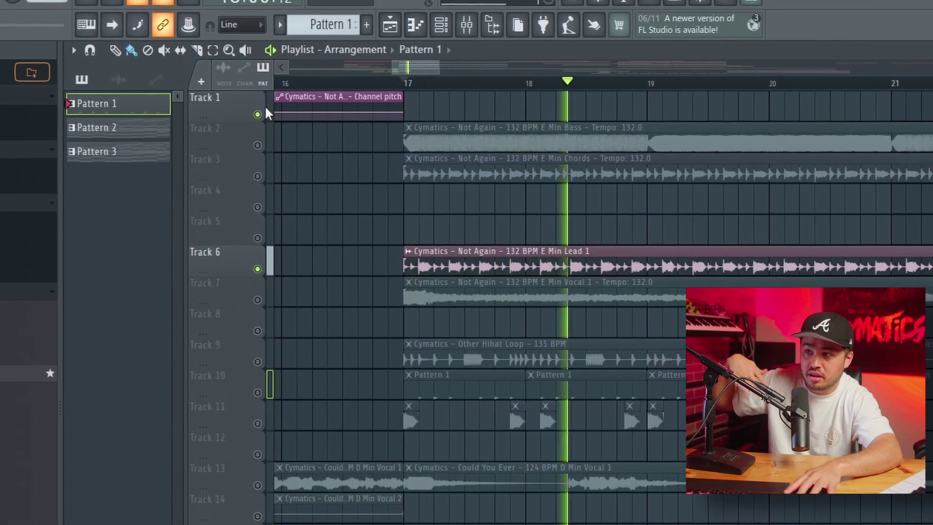
left_click(258, 175)
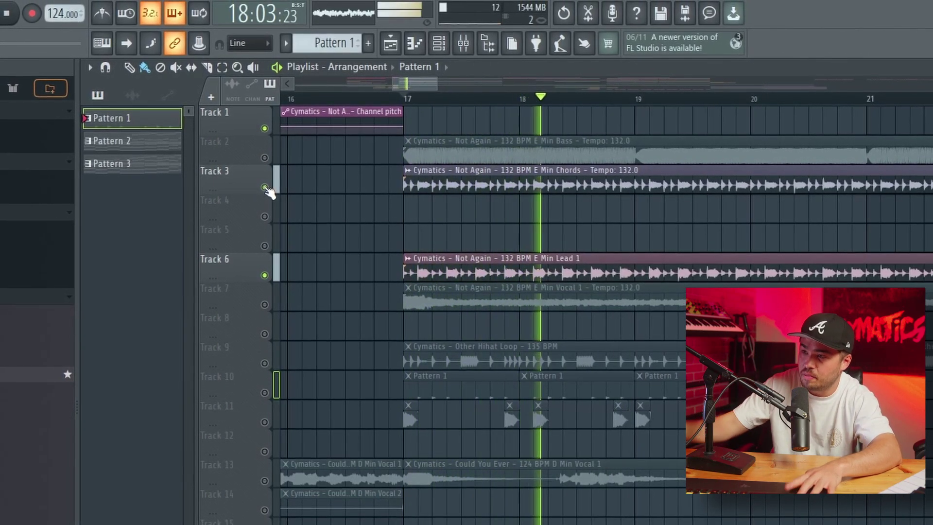
left_click(265, 451)
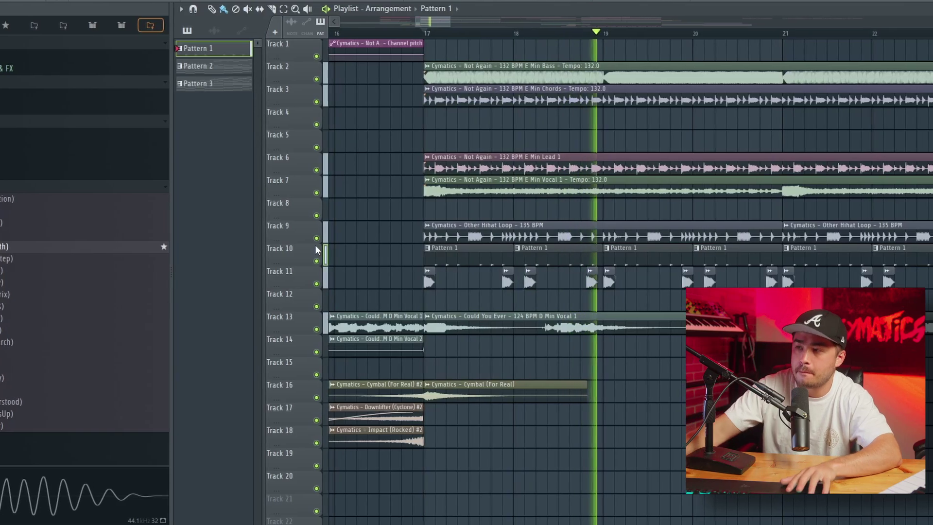
scroll(474, 406, "down", 10)
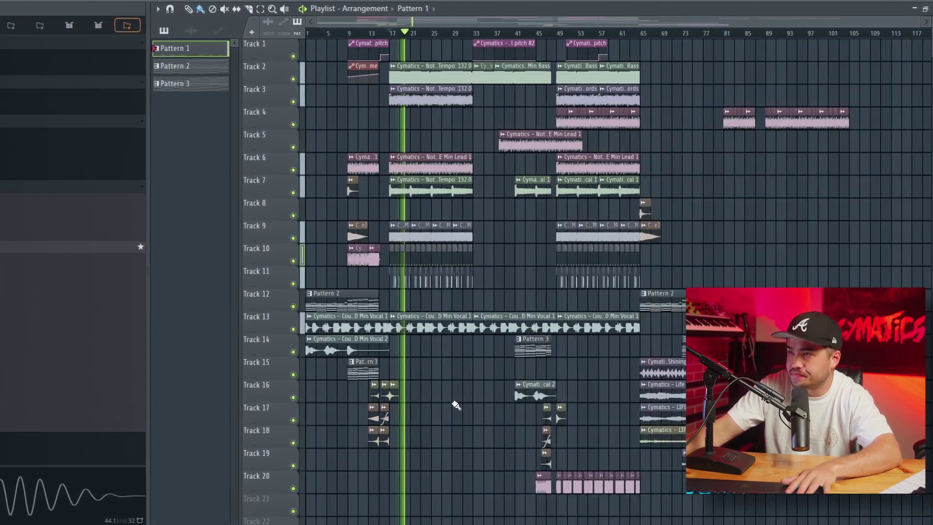
scroll(443, 400, "up", 8)
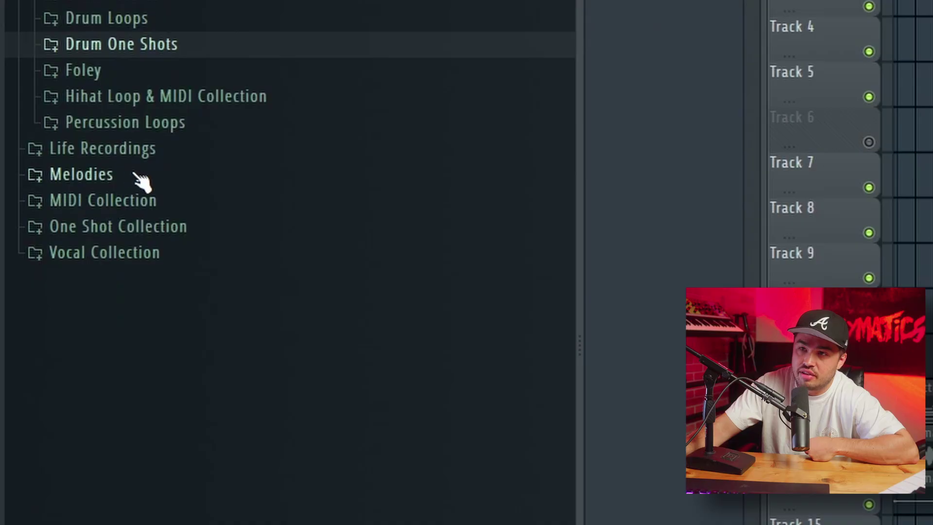
Step: Browse the London Party collection in Melodies and expand its Loop Stems & MIDI folder
scroll(135, 122, "down", 3)
left_click(132, 18)
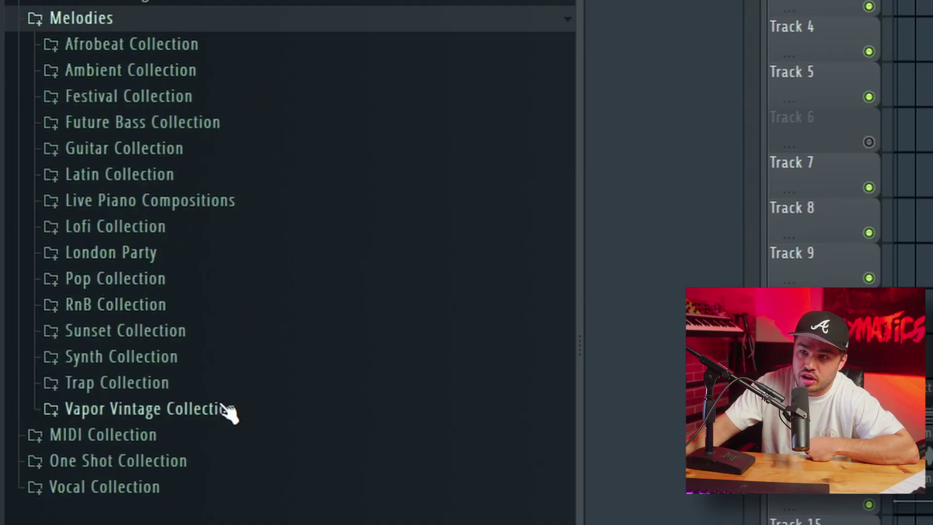
left_click(158, 254)
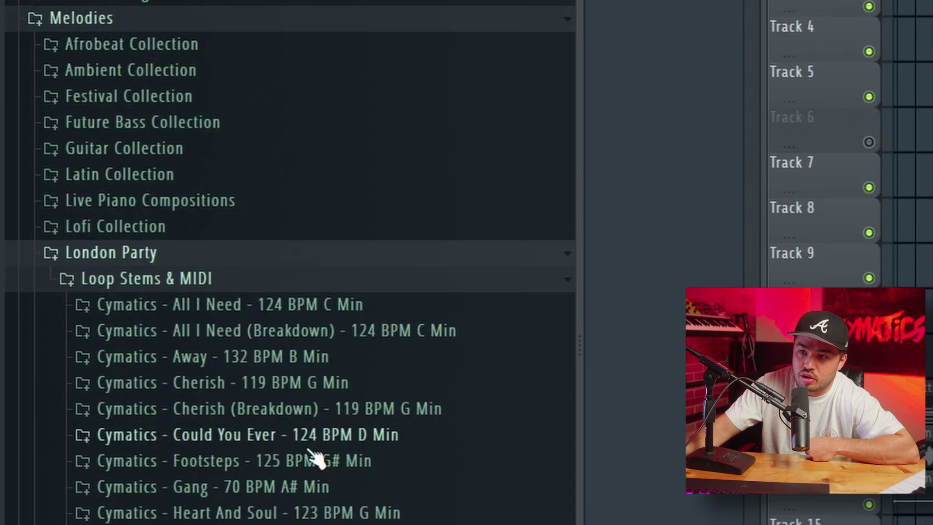
left_click(208, 280)
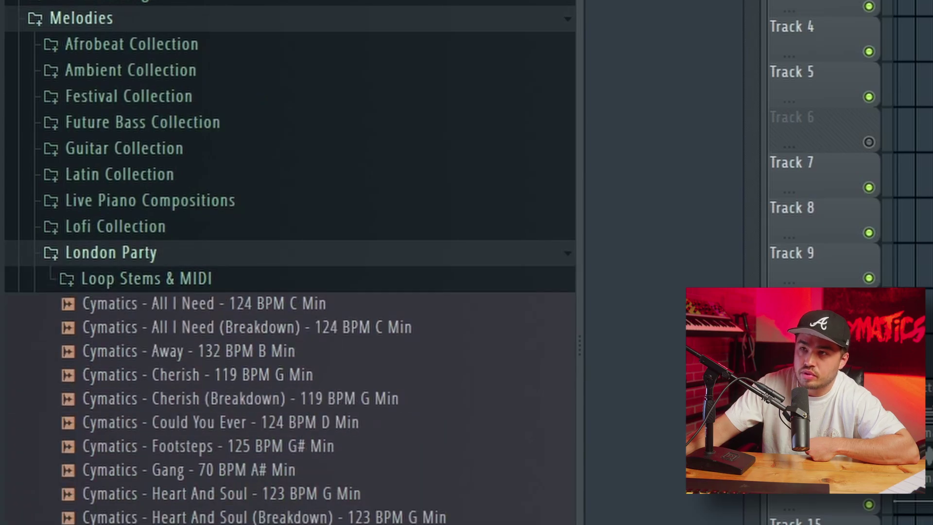
left_click(185, 275)
scroll(249, 438, "down", 5)
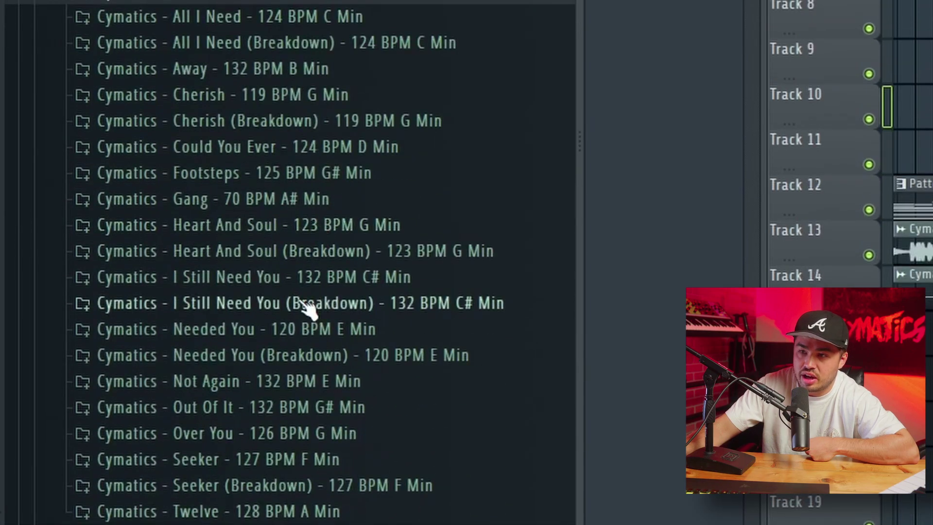
Step: Preview the Needed You - 120 BPM E Min Pluck stem and place it on Track 4 at bar 17
left_click(306, 330)
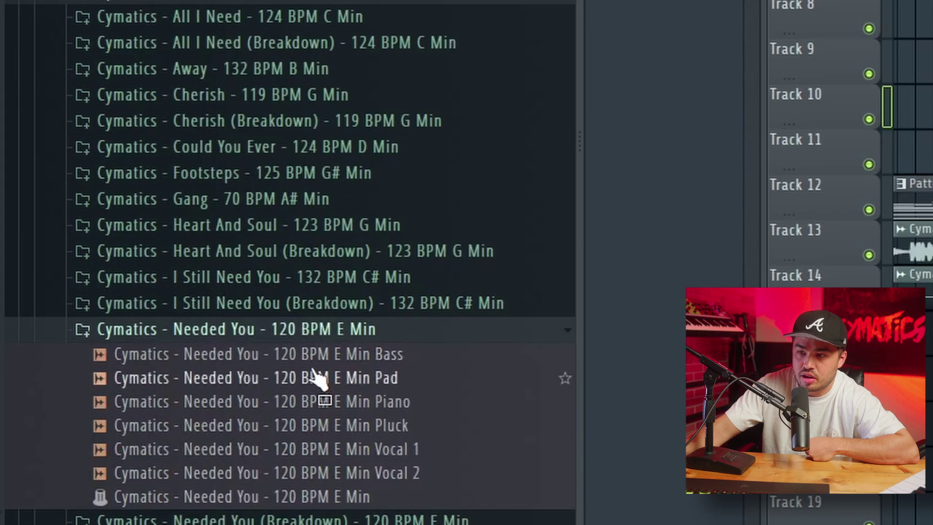
scroll(314, 371, "down", 3)
left_click(334, 278)
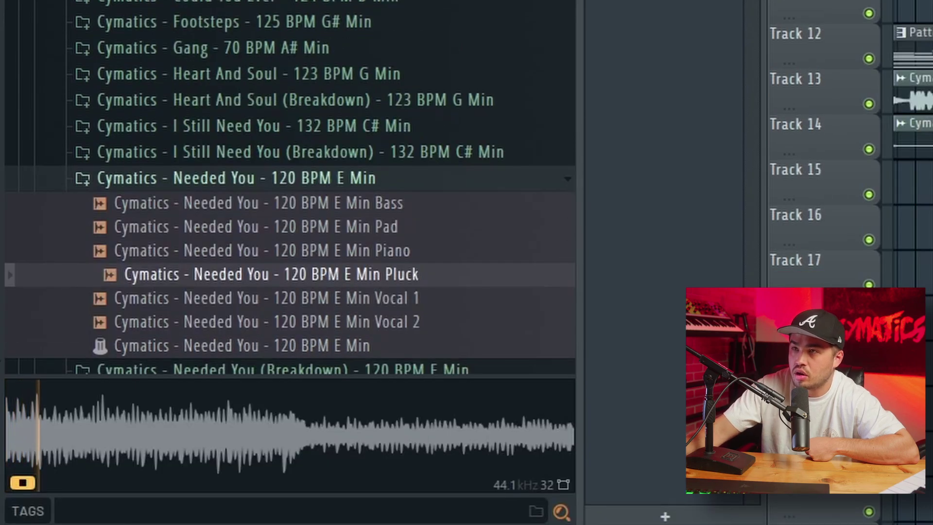
left_click_drag(335, 273, 394, 141)
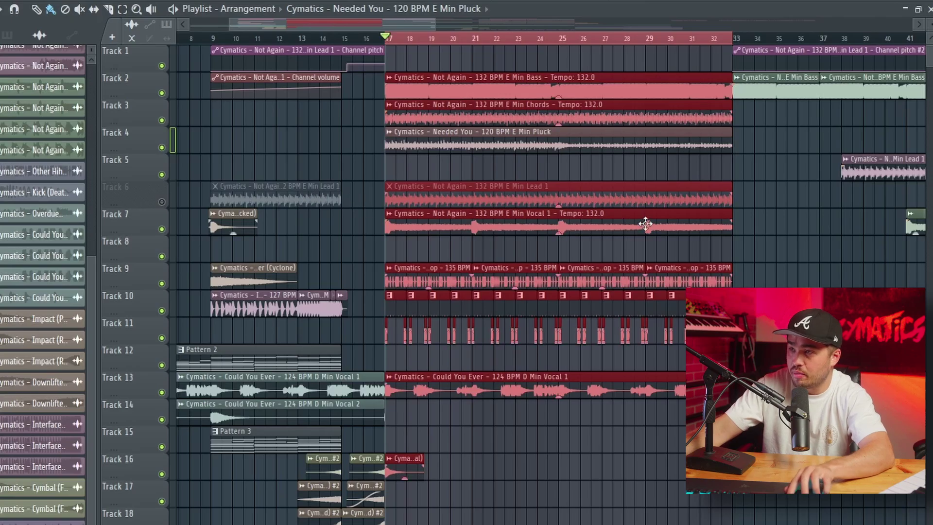
Step: Play the drop from bar 17 and open the sampler settings of the Needed You Pluck clip on Track 4
scroll(645, 224, "up", 5)
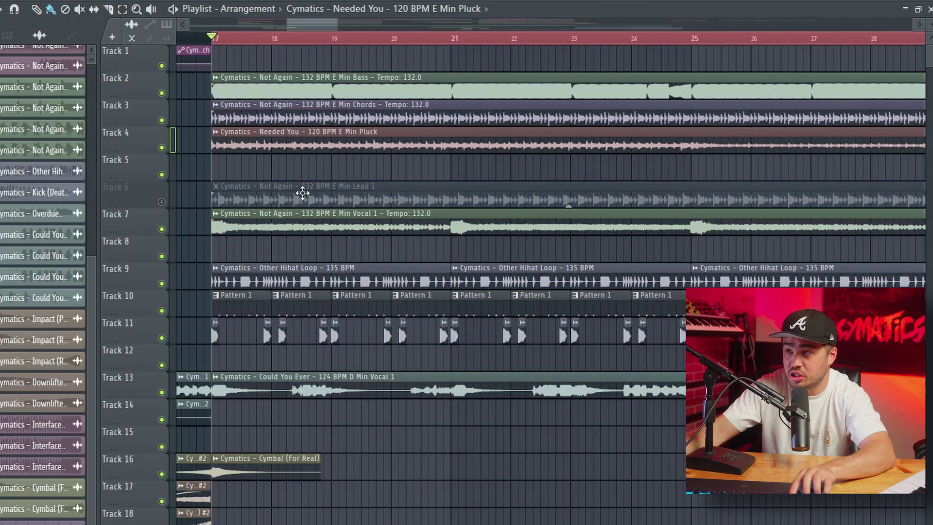
scroll(302, 193, "up", 3)
scroll(277, 328, "up", 5)
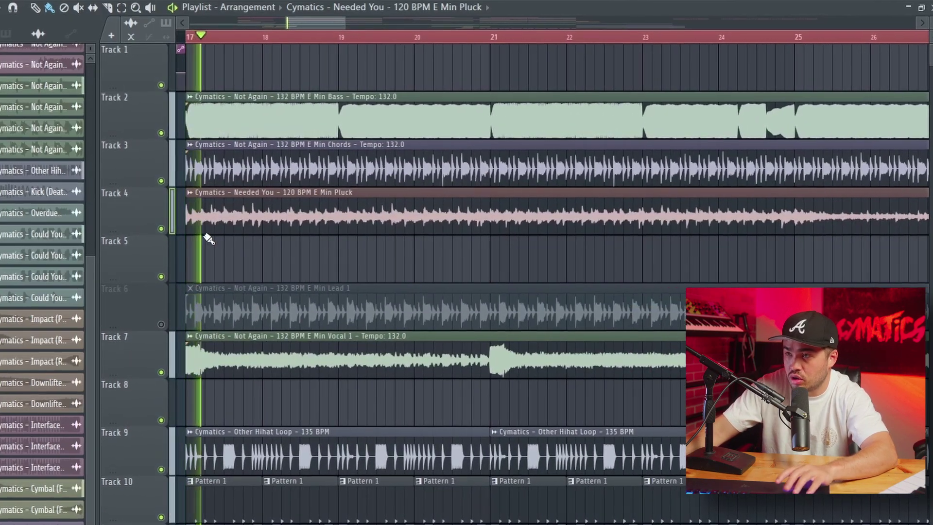
double_click(239, 218)
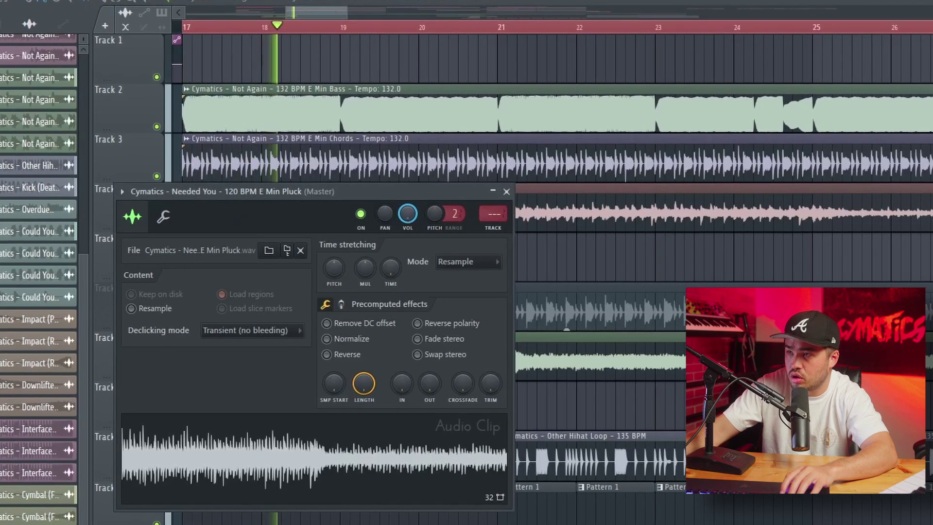
Step: Change the time-stretching mode of the Needed You Pluck clip and slice its opening on Track 4, playing the result
left_click(467, 261)
left_click(457, 305)
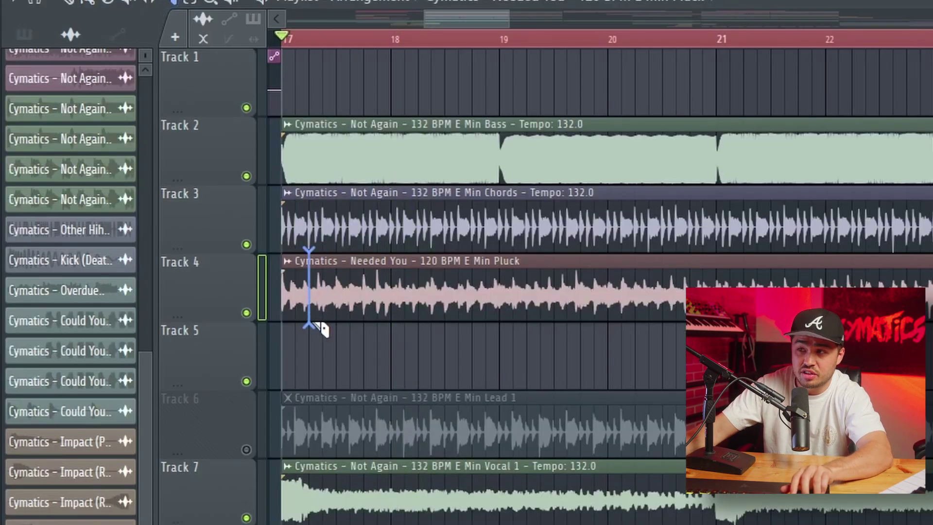
left_click_drag(321, 328, 326, 326)
key("space")
left_click(336, 291)
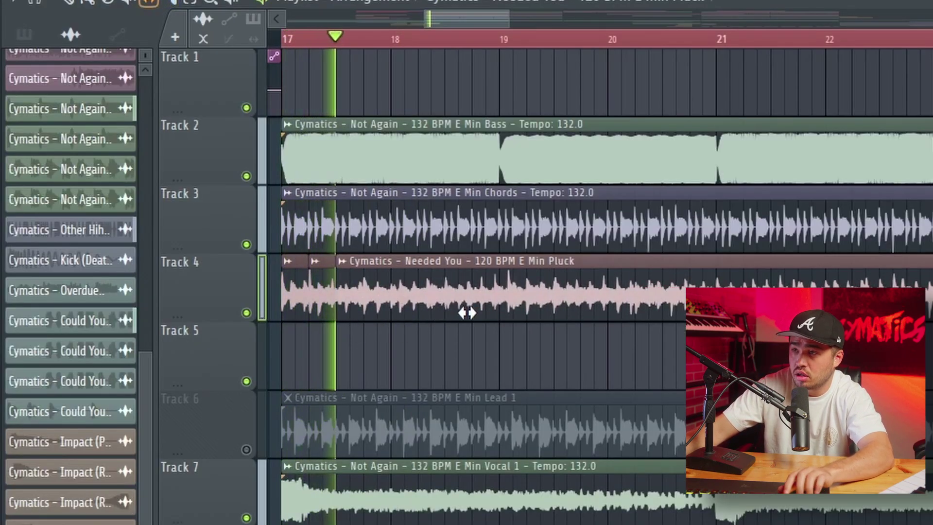
key("space")
key("space")
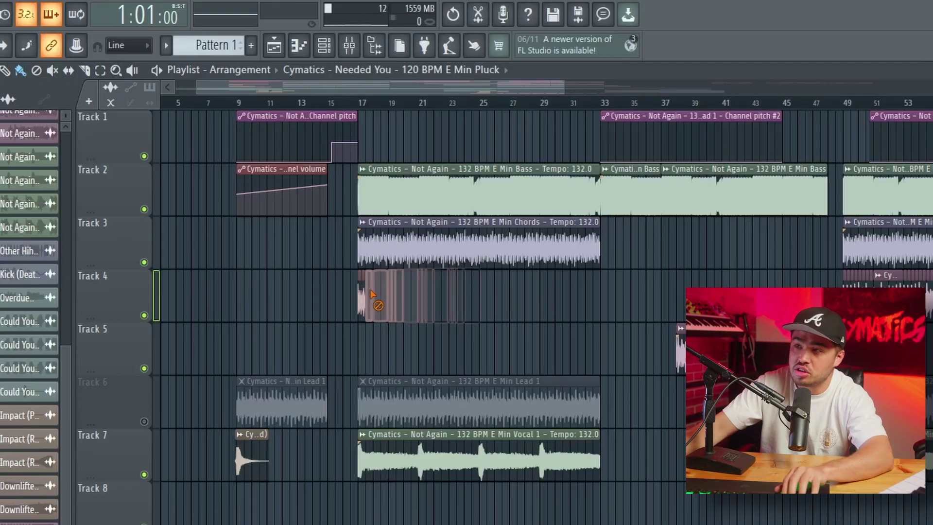
Step: Solo the Track 2 bass, play it from bar 17 and bring in the drums on Tracks 9 to 11
scroll(418, 316, "down", 5)
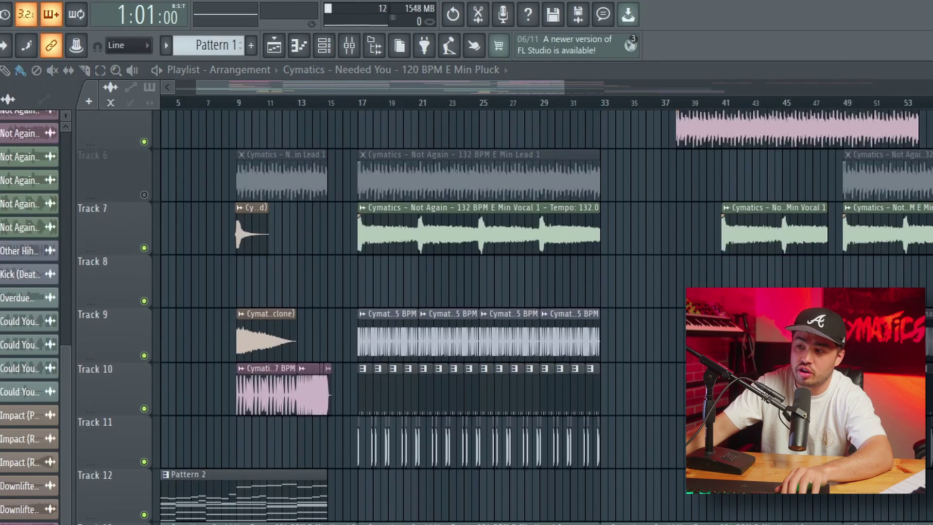
scroll(127, 421, "up", 5)
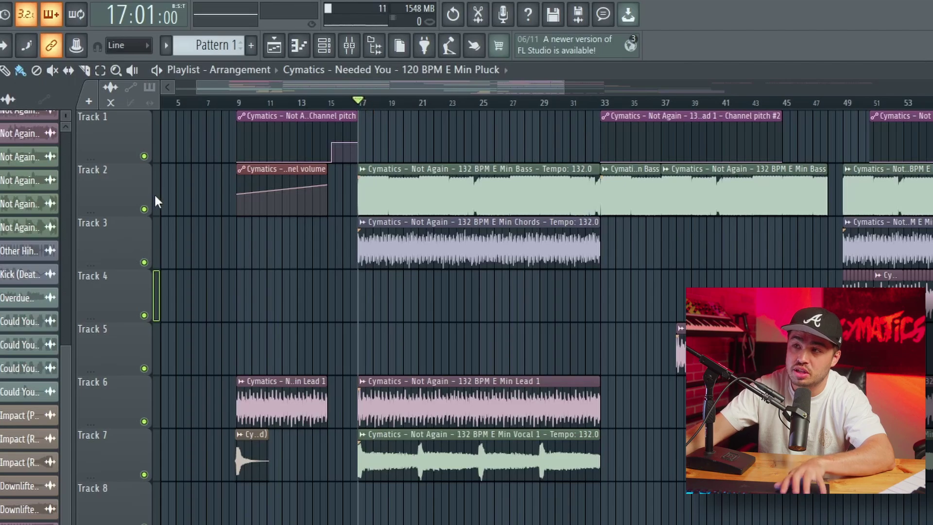
right_click(145, 210)
key("space")
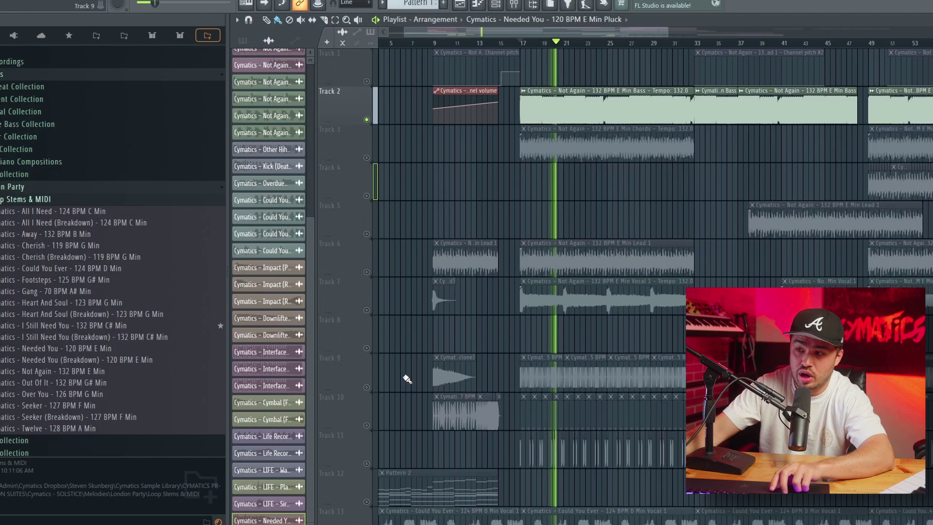
scroll(115, 353, "down", 2)
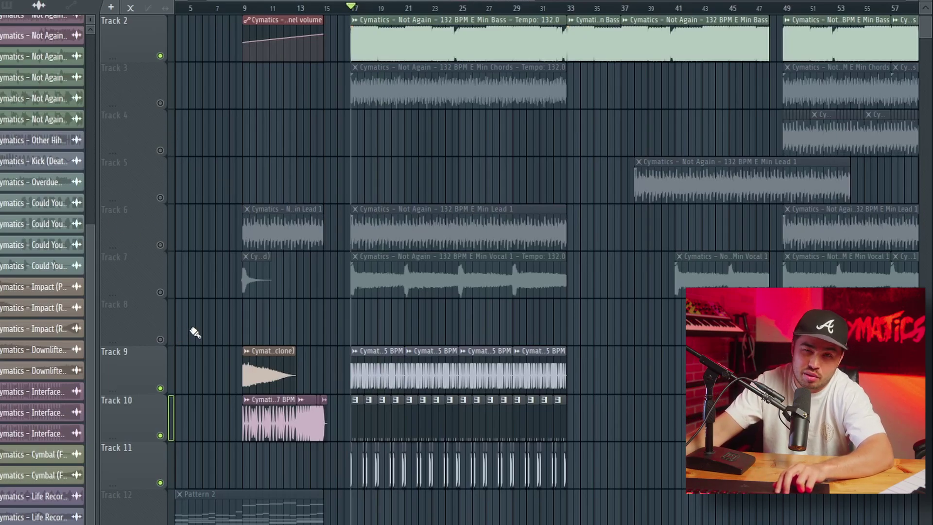
Step: Play the break between the two drops with all tracks and examine its bass, vocal and Pattern 3 clips
scroll(238, 358, "up", 1)
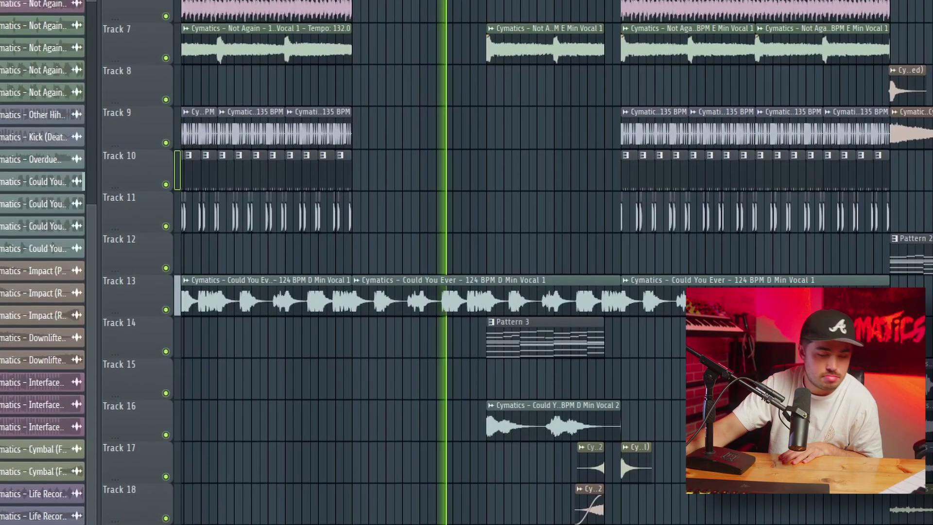
scroll(486, 263, "up", 4)
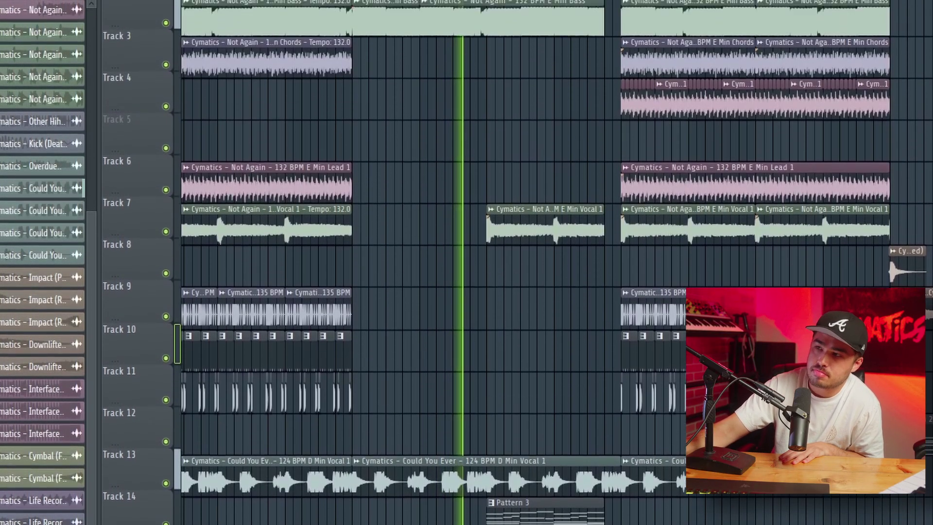
scroll(486, 262, "down", 4)
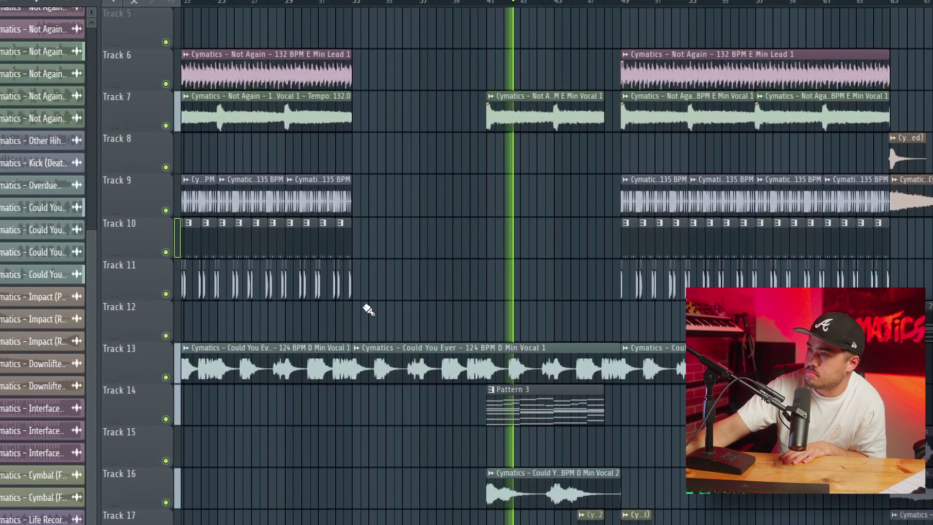
key("space")
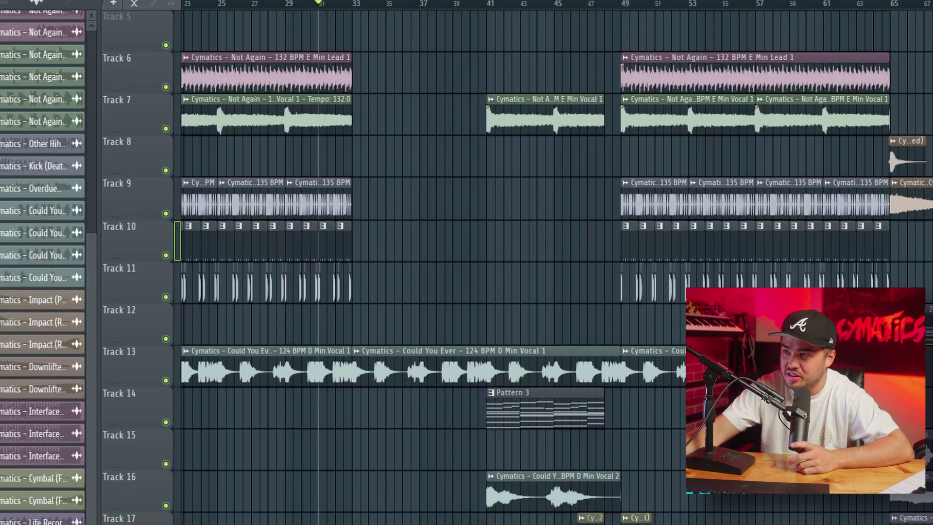
scroll(502, 51, "right", 2)
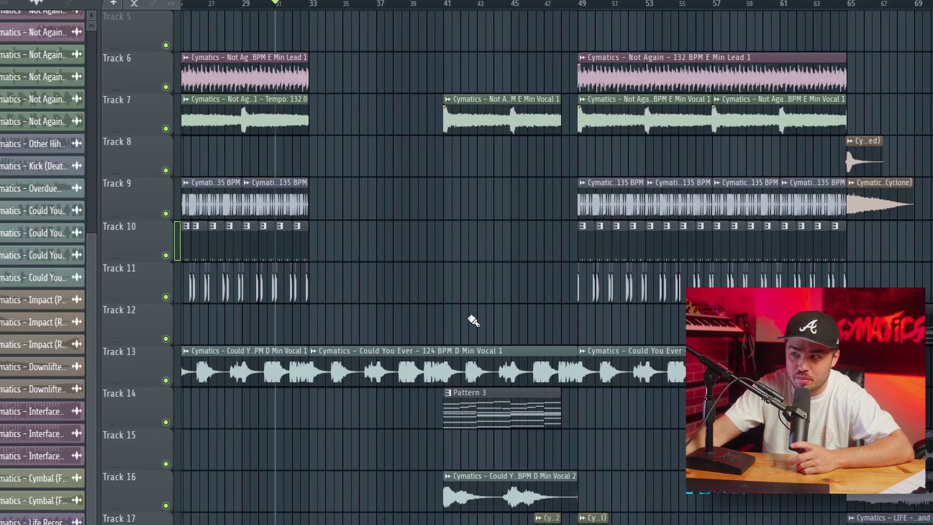
Step: Play the second drop from bar 49 without Track 4 and look over the clips in the section following it
scroll(473, 320, "up", 2)
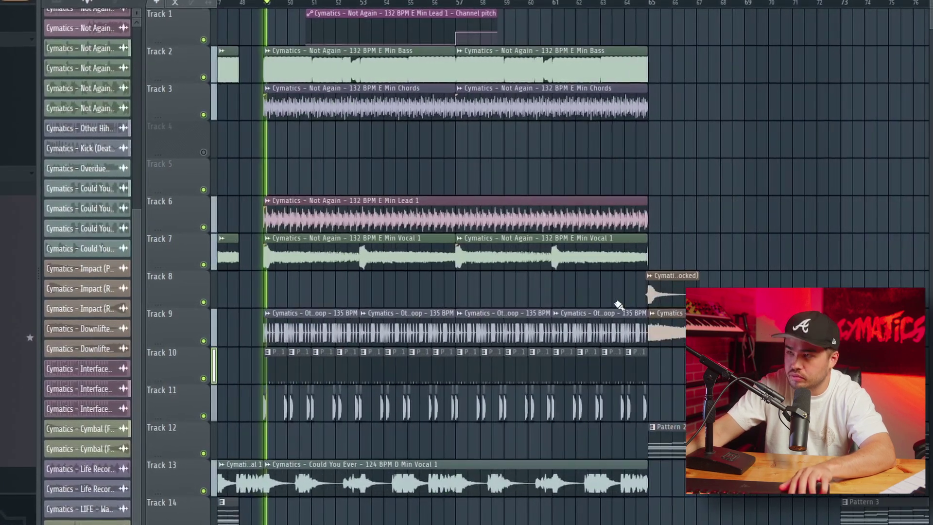
scroll(296, 373, "up", 3, "ctrl")
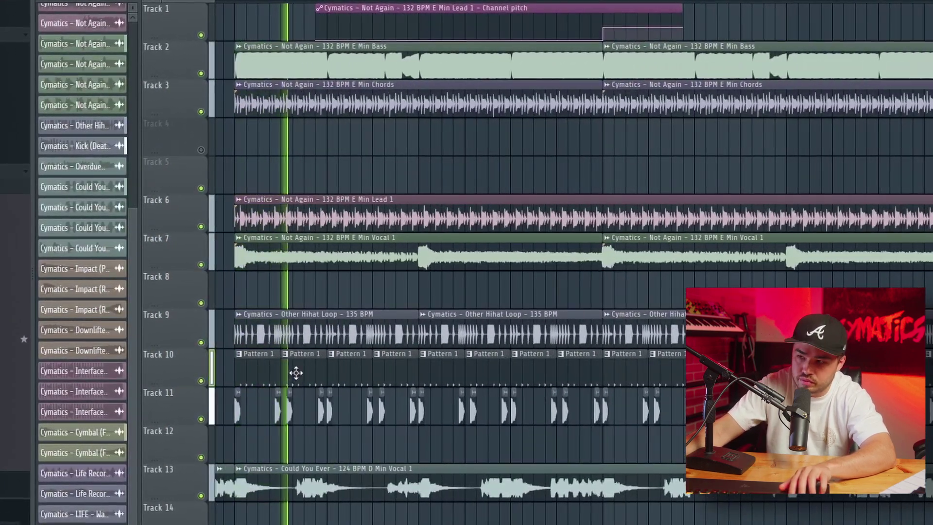
scroll(299, 367, "down", 3, "ctrl")
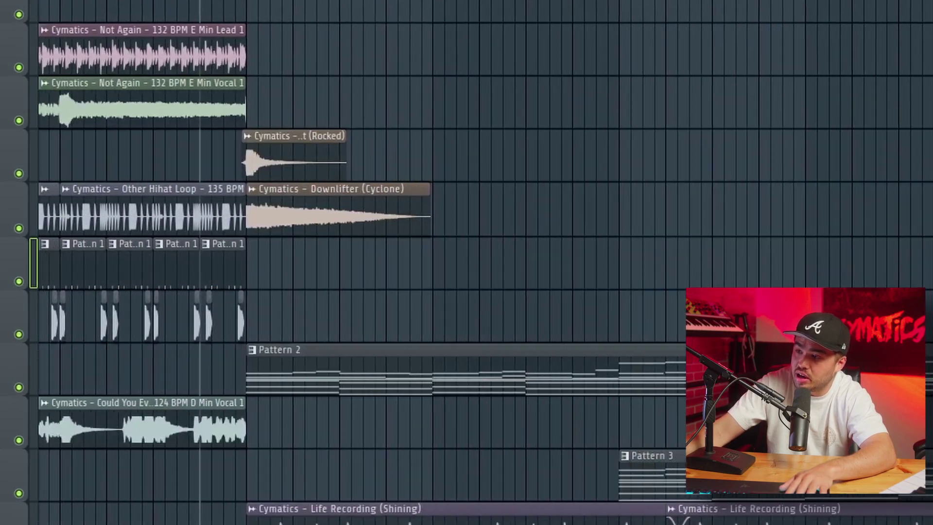
scroll(594, 253, "down", 8)
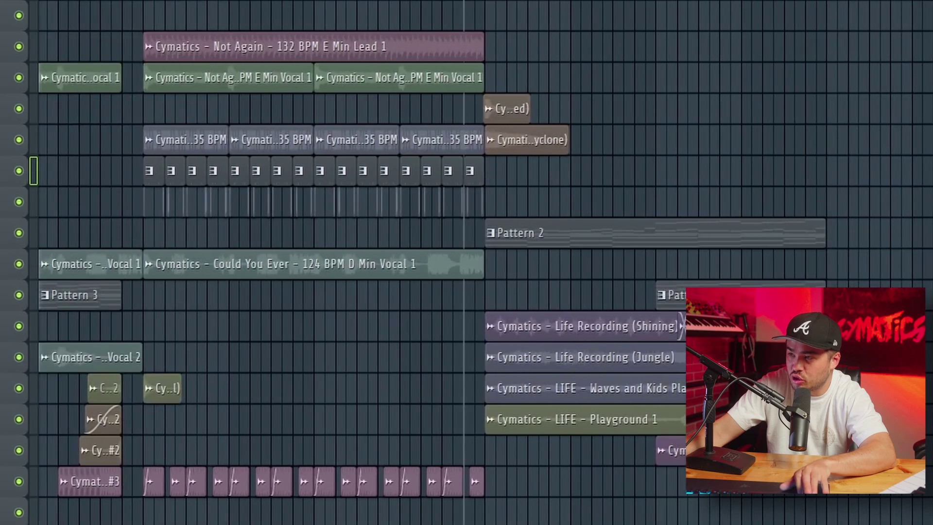
scroll(683, 312, "up", 5)
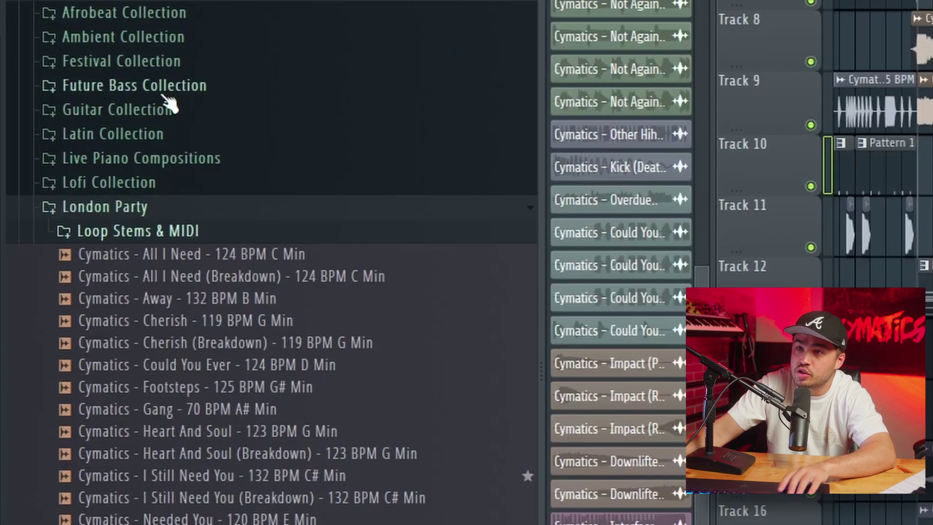
Step: Collapse the Melodies folder and expand the Life Recordings folder
left_click(71, 10)
left_click(71, 10)
scroll(117, 85, "down", 10)
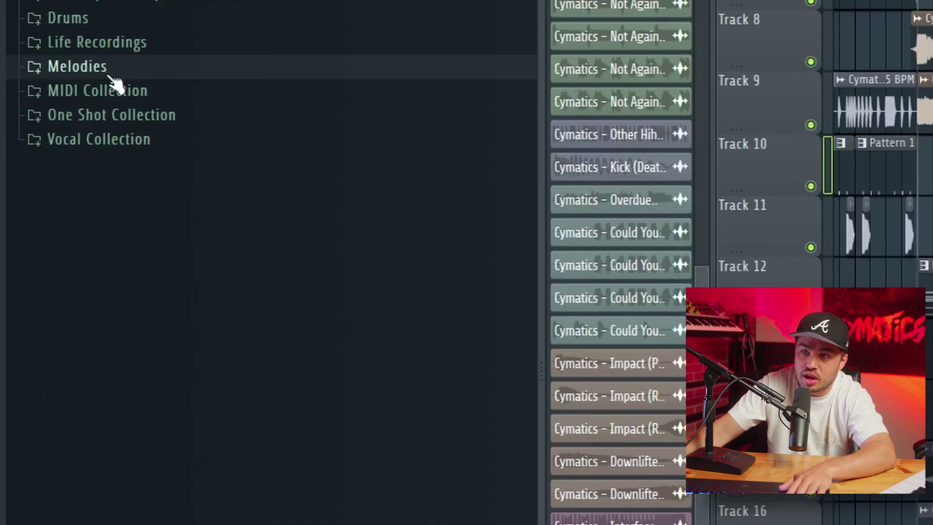
left_click(124, 46)
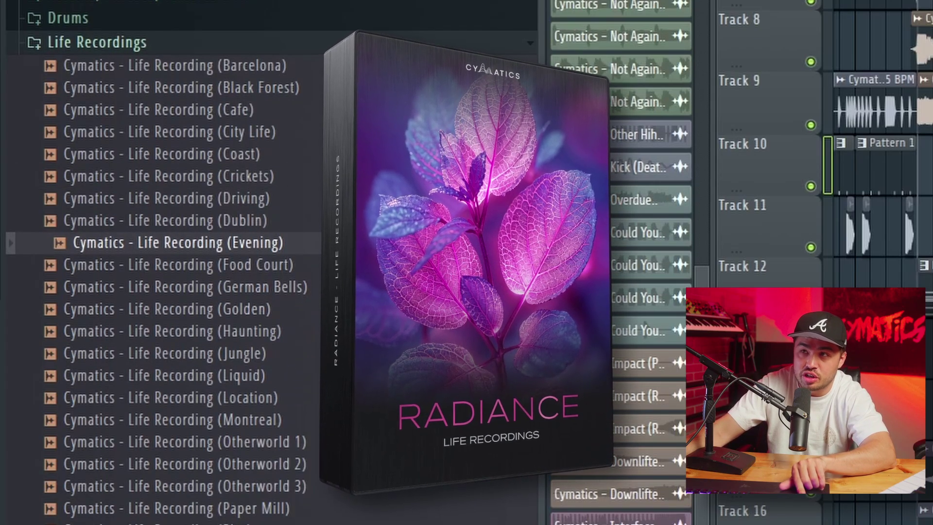
Step: Preview the Rainy and Montreal samples among the life recordings
scroll(246, 448, "down", 2)
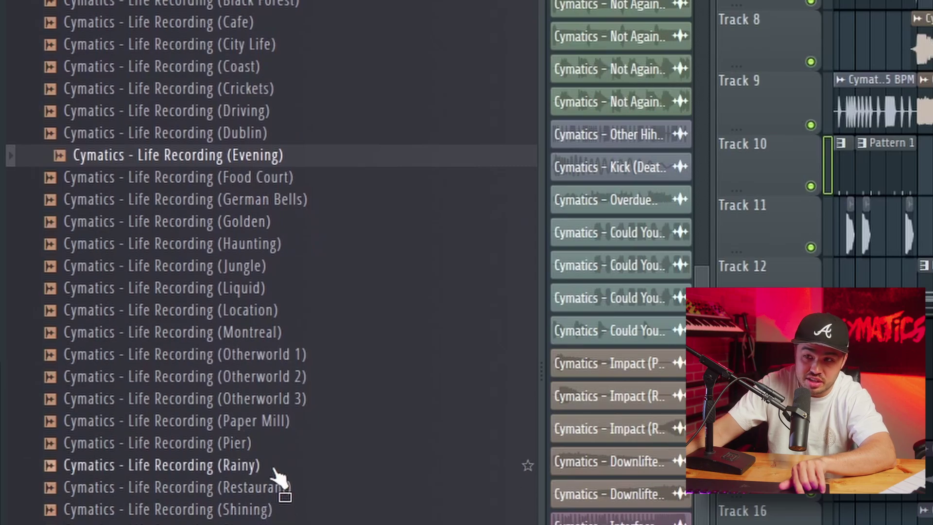
left_click(277, 474)
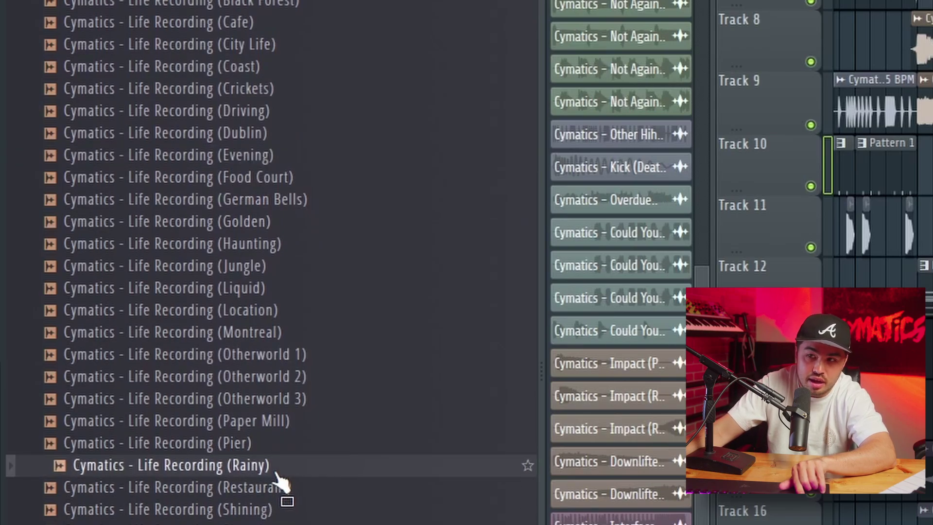
left_click(288, 338)
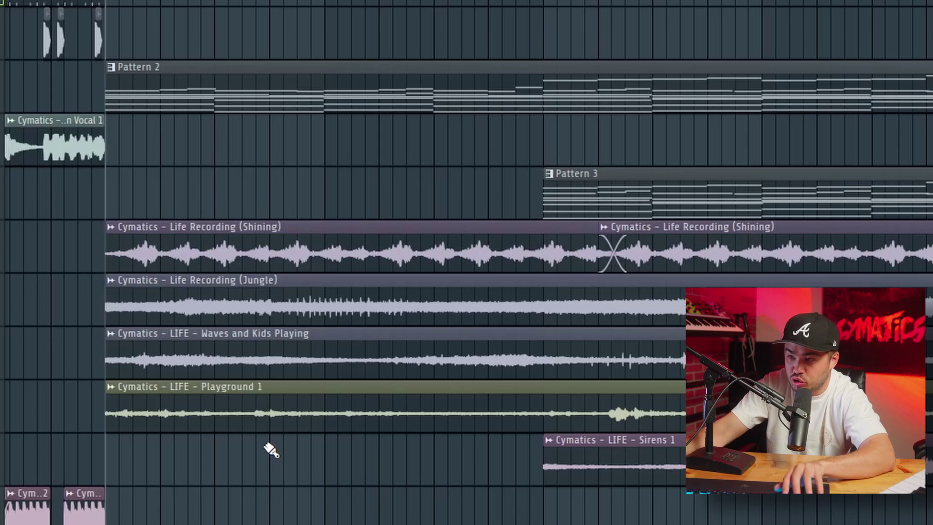
Step: Solo the LIFE - Playground 1 recording, add the Sirens 1 clip and play them in the breakdown
right_click(3, 418)
key("space")
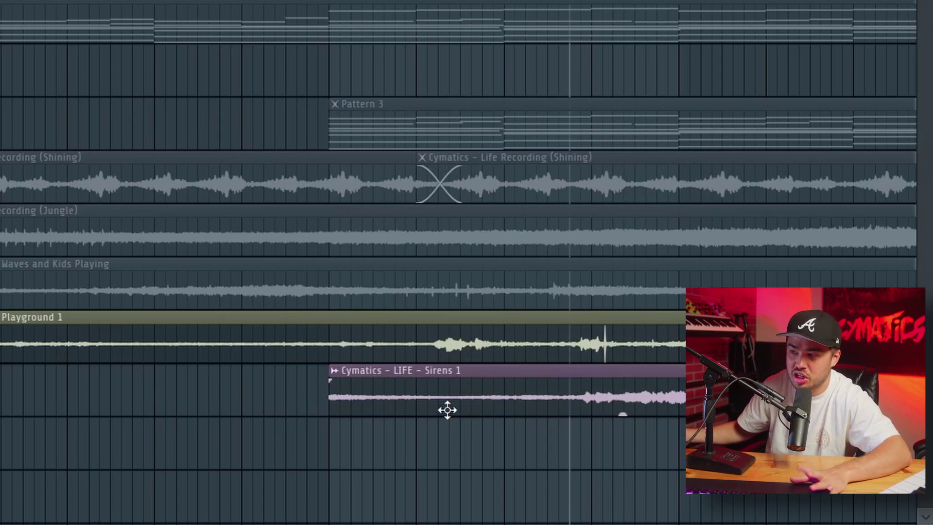
key("space")
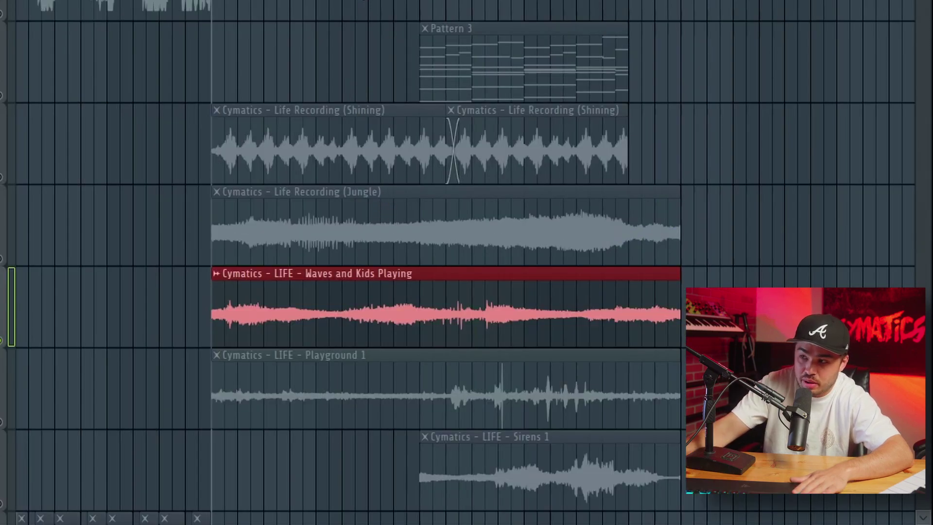
Step: Play the Waves and Kids Playing recording and the Life Recording (Shining) clips, each soloed from the breakdown's start
key("space")
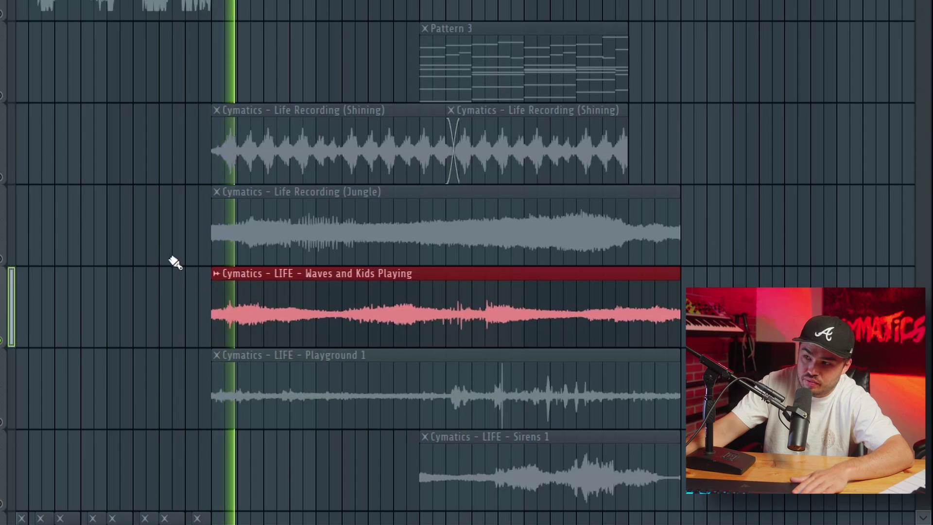
key("space")
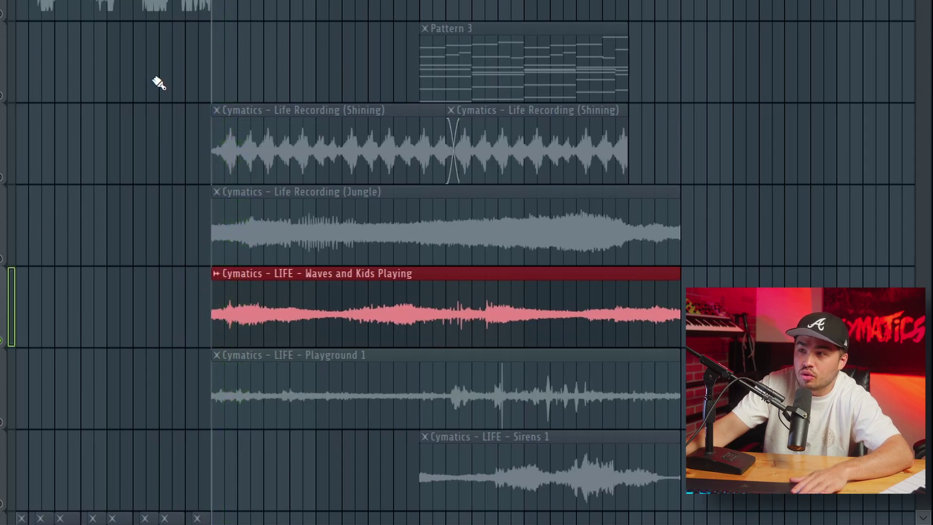
left_click(9, 181)
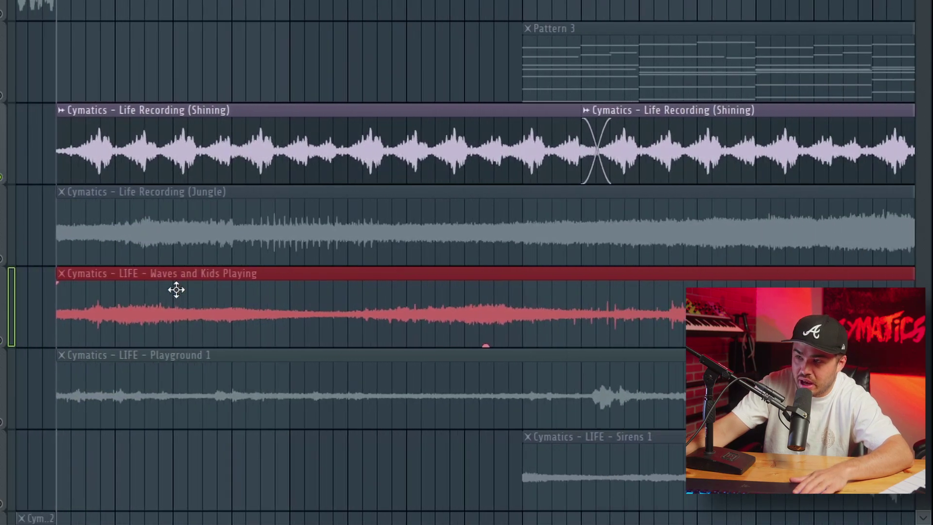
key("space")
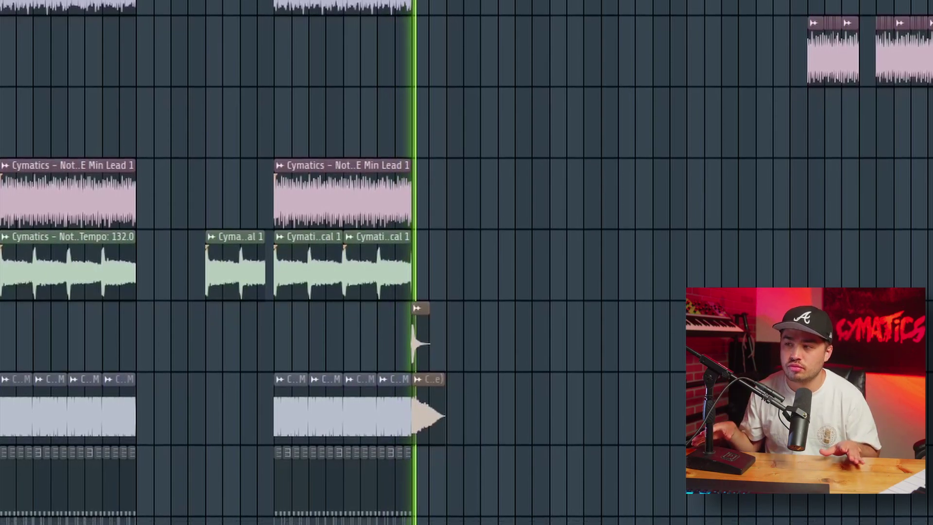
Step: Play the breakdown after the second drop with all tracks and examine its patterns and layered ambience recordings
scroll(619, 171, "down", 10)
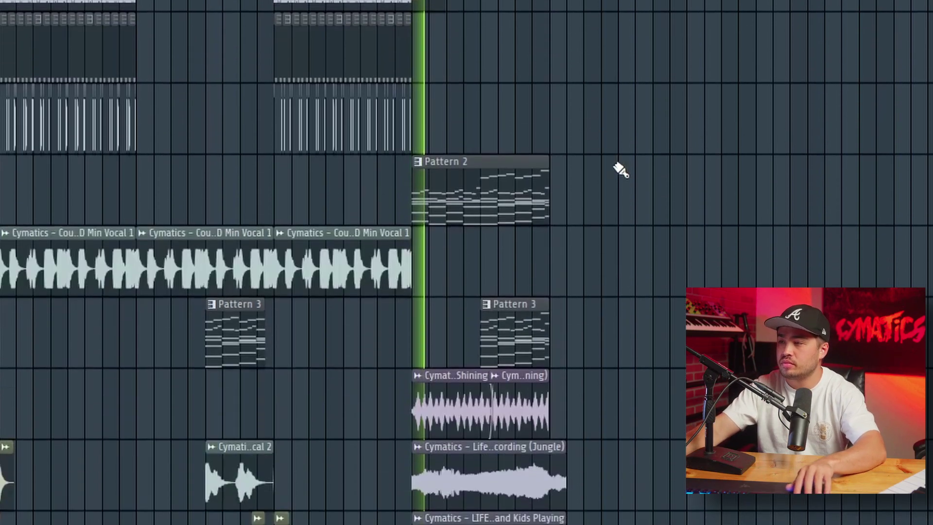
scroll(607, 202, "up", 10)
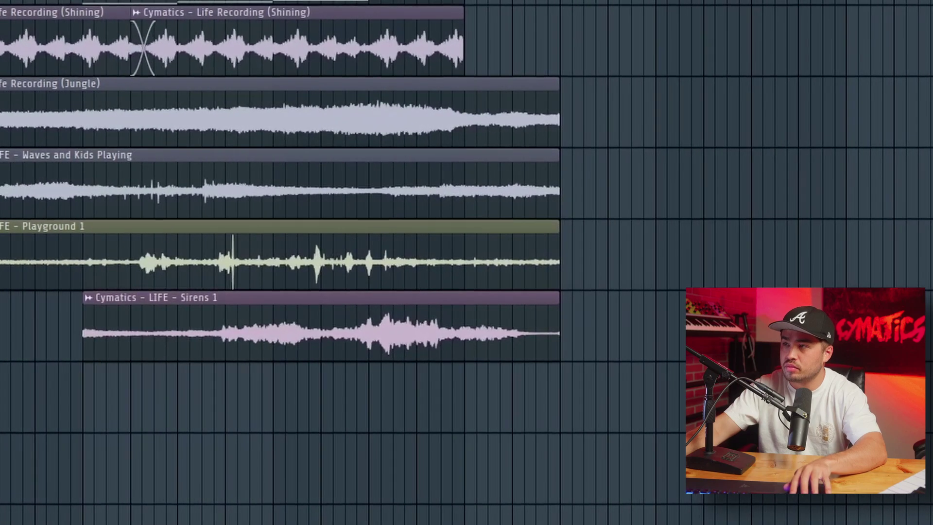
scroll(511, 231, "up", 5)
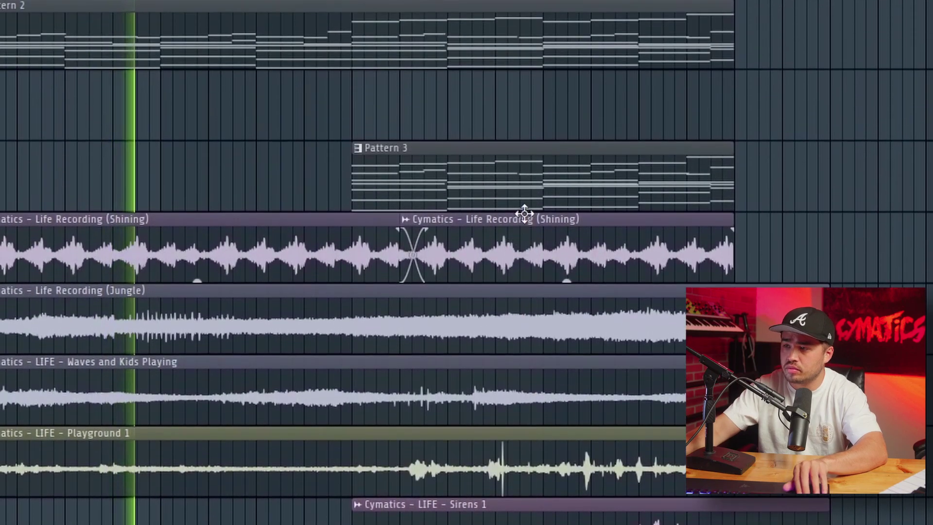